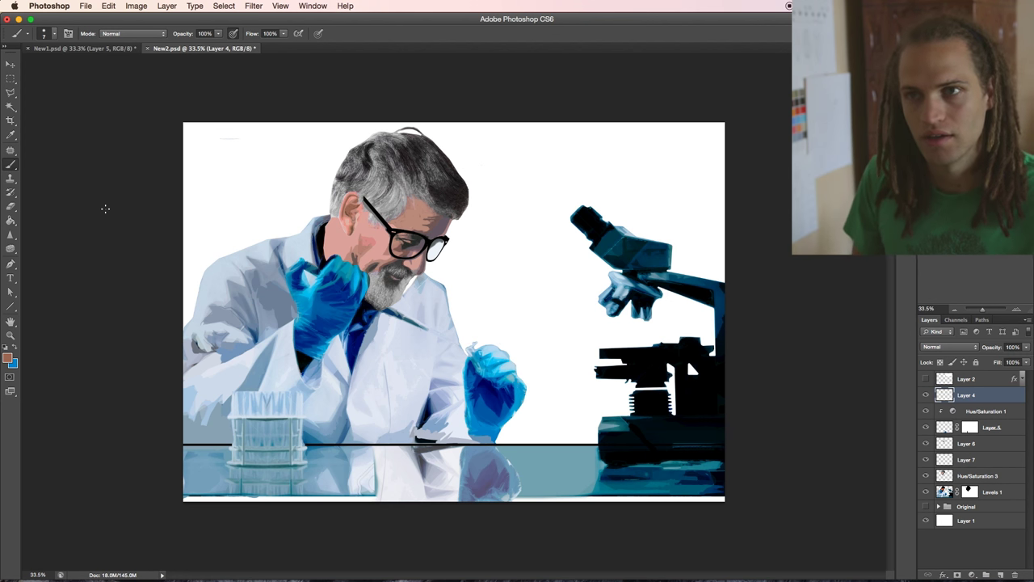
- Check the couple illustration for reference, then add a new layer named 'Lines' above Layer 4
click(68, 49)
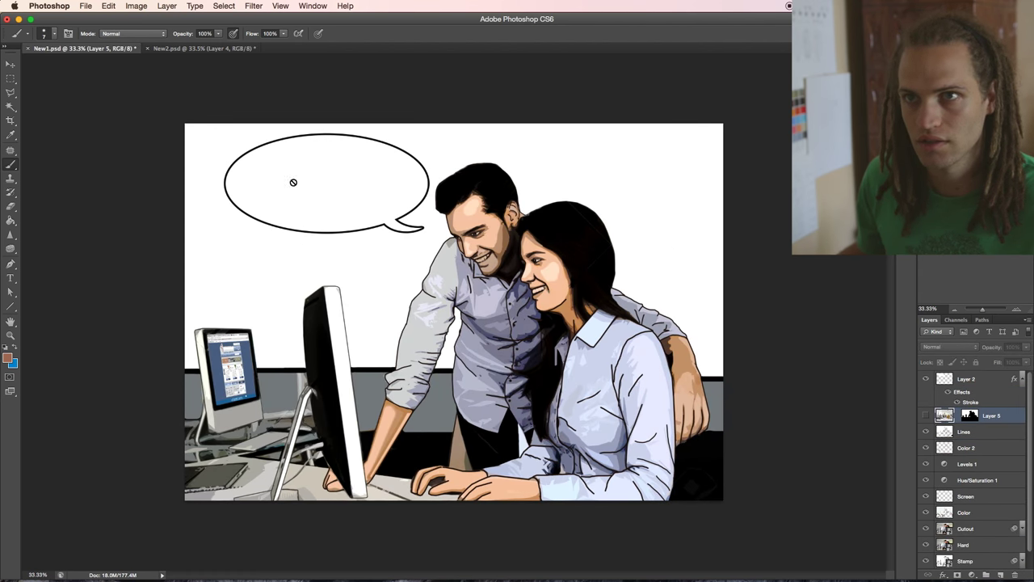
click(186, 50)
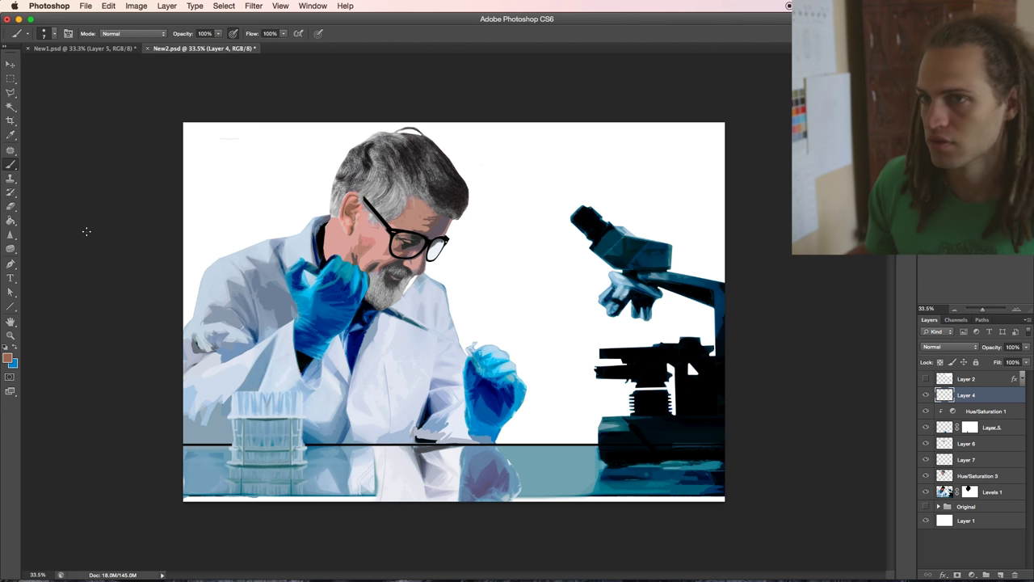
click(1004, 567)
text(L)
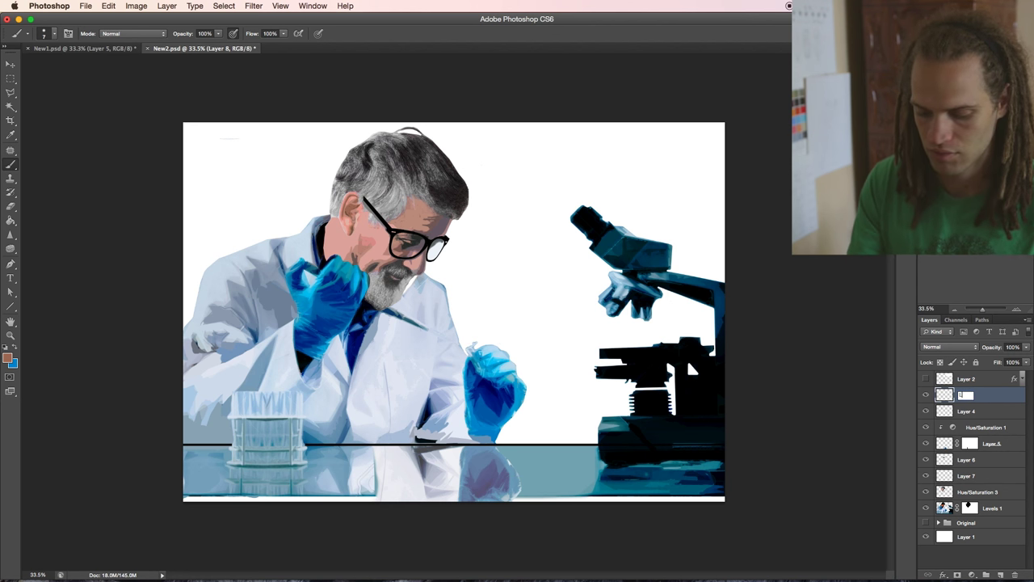
text(ines)
key(Return)
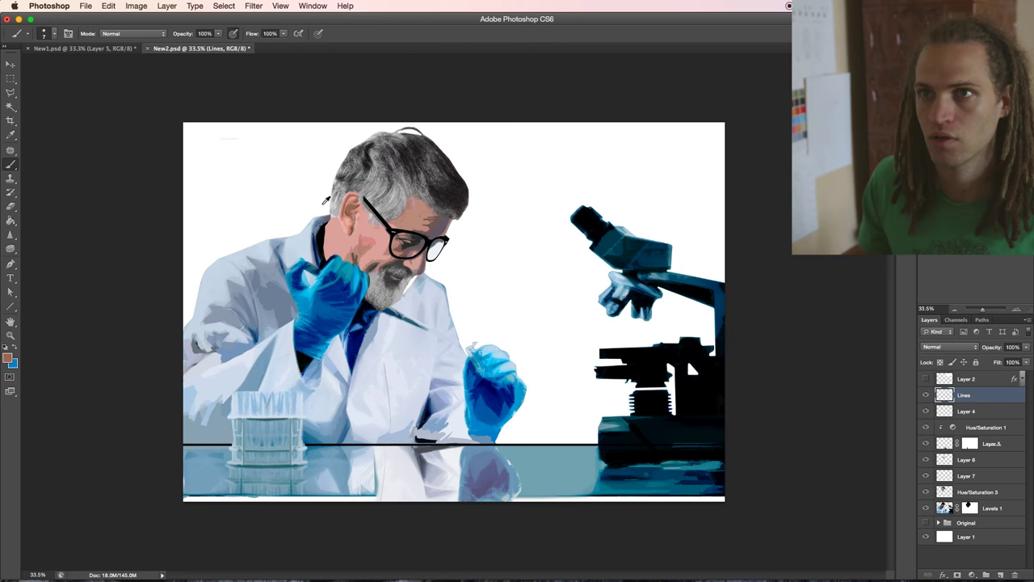
- Set the foreground colour to pure black and switch to the Brush tool
scroll(325, 199, up, 3)
scroll(323, 202, up, 2)
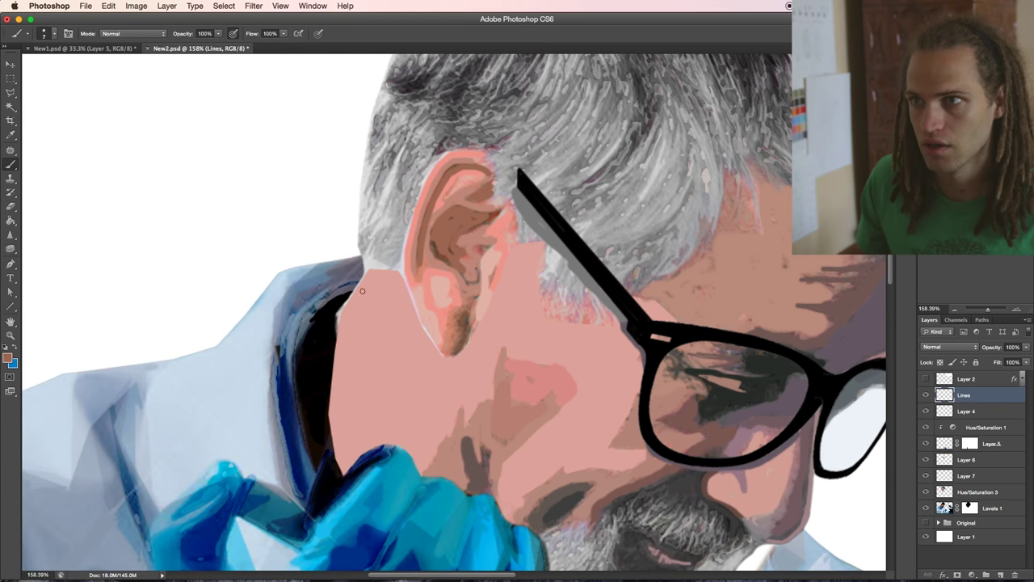
click(7, 357)
drag(323, 375, 472, 520)
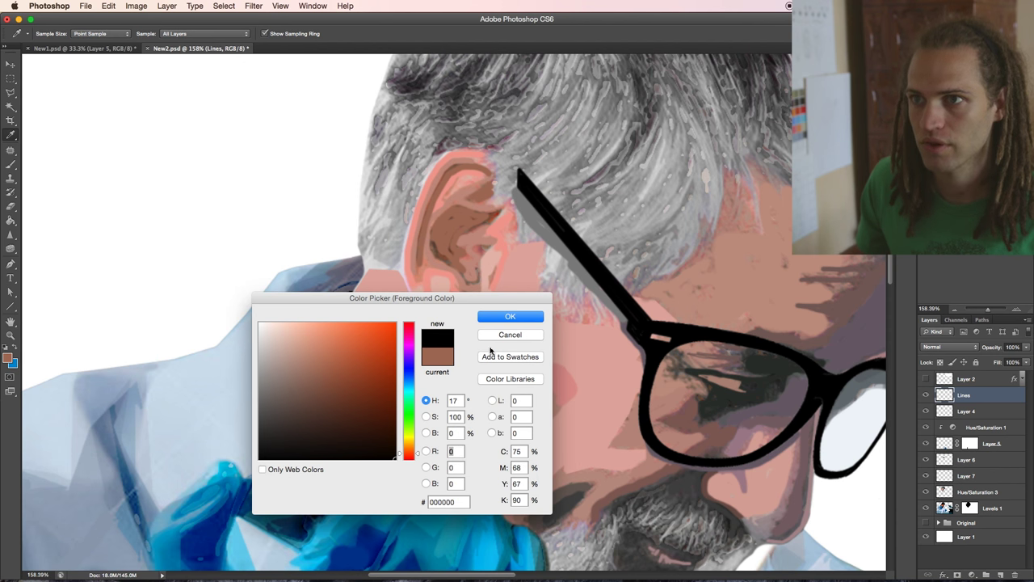
click(506, 318)
key(b)
scroll(493, 398, down, 3)
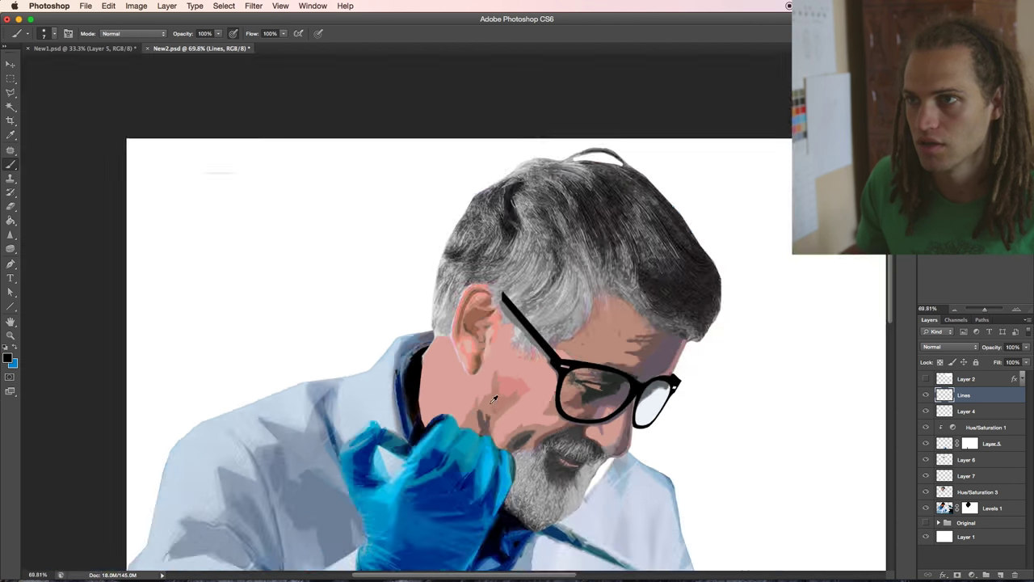
- Hide and reshow Layer 4 to check the black band under the glove
scroll(488, 403, down, 5)
scroll(436, 403, right, 5)
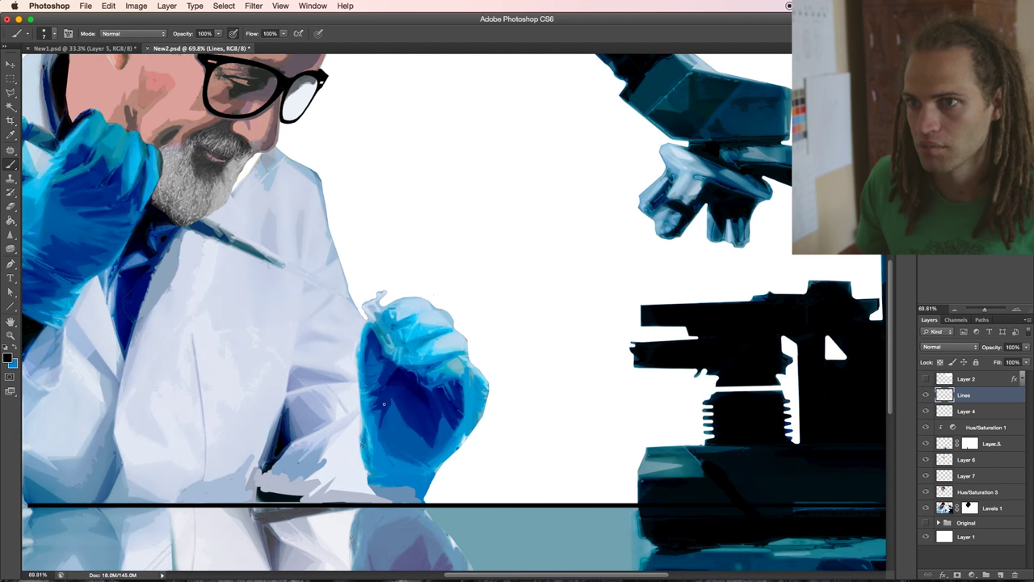
scroll(355, 472, up, 5)
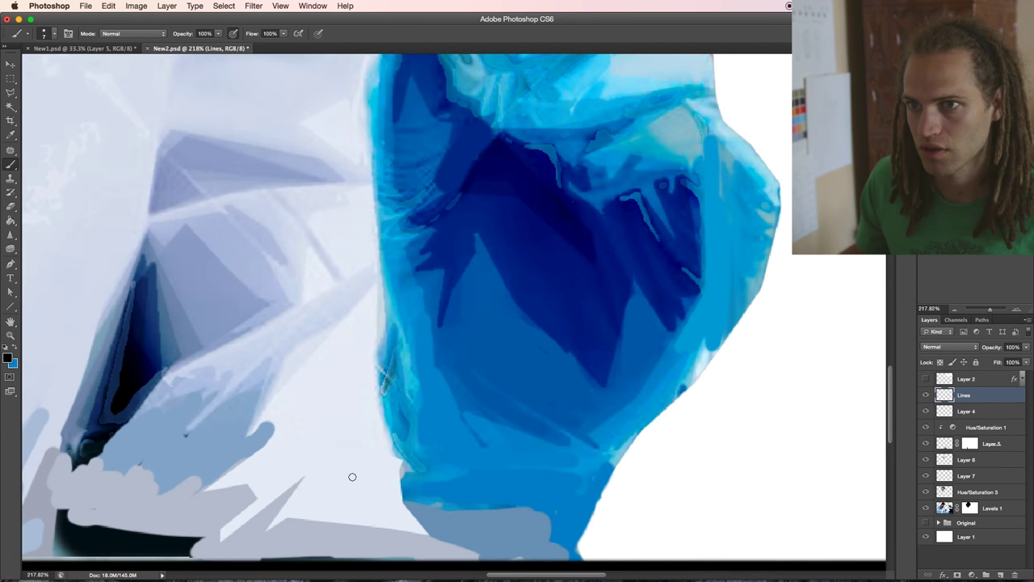
scroll(351, 475, down, 2)
click(925, 411)
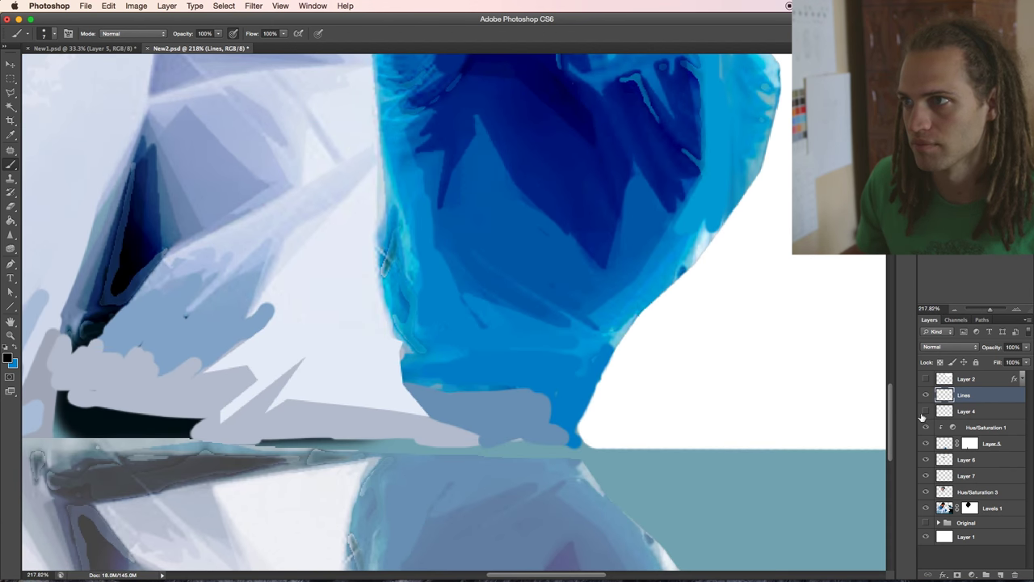
click(925, 411)
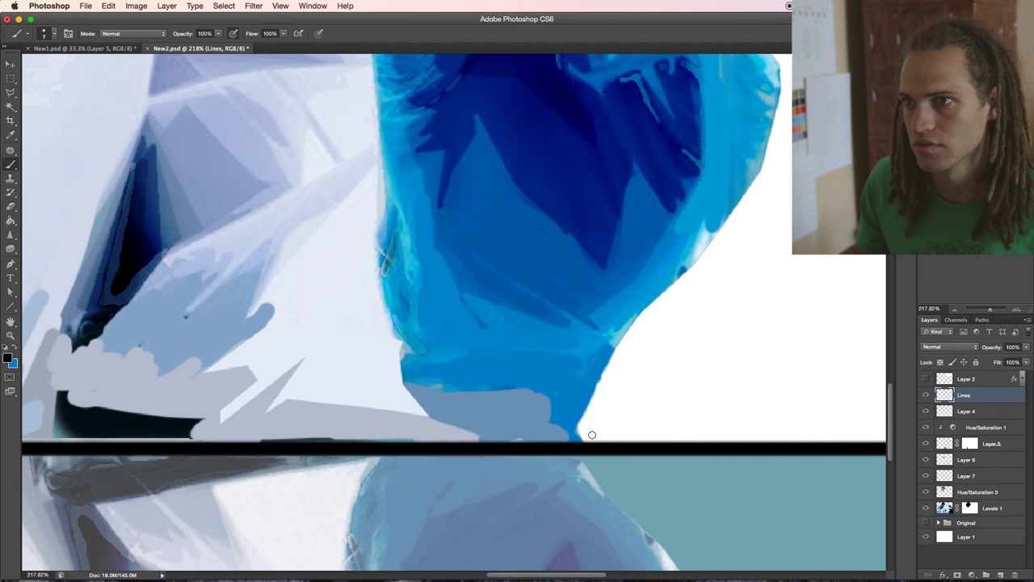
scroll(582, 429, up, 3)
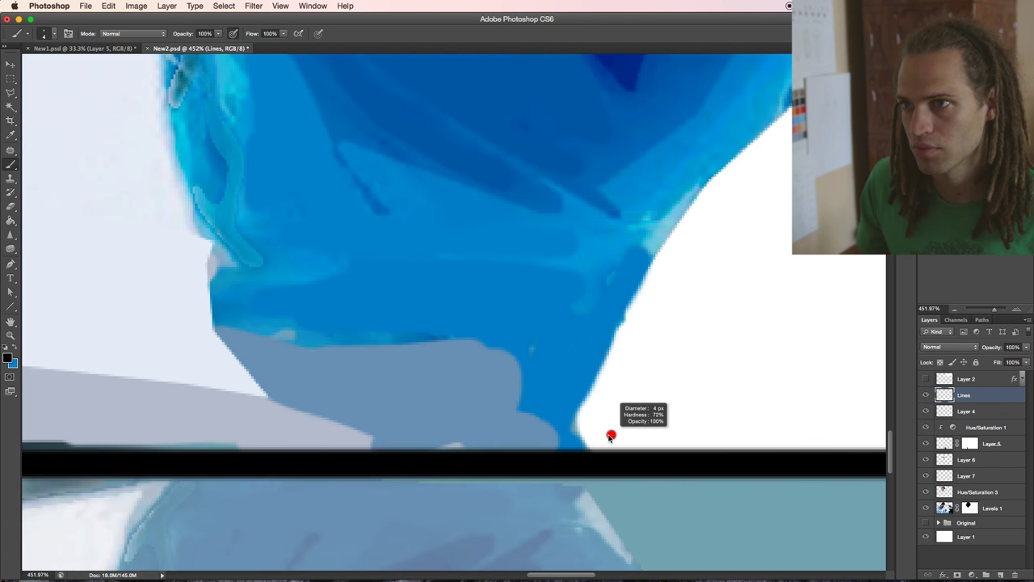
- Ink straight black lines up the glove's right edge, starting where it meets the table
shift+click(615, 344)
shift+click(664, 236)
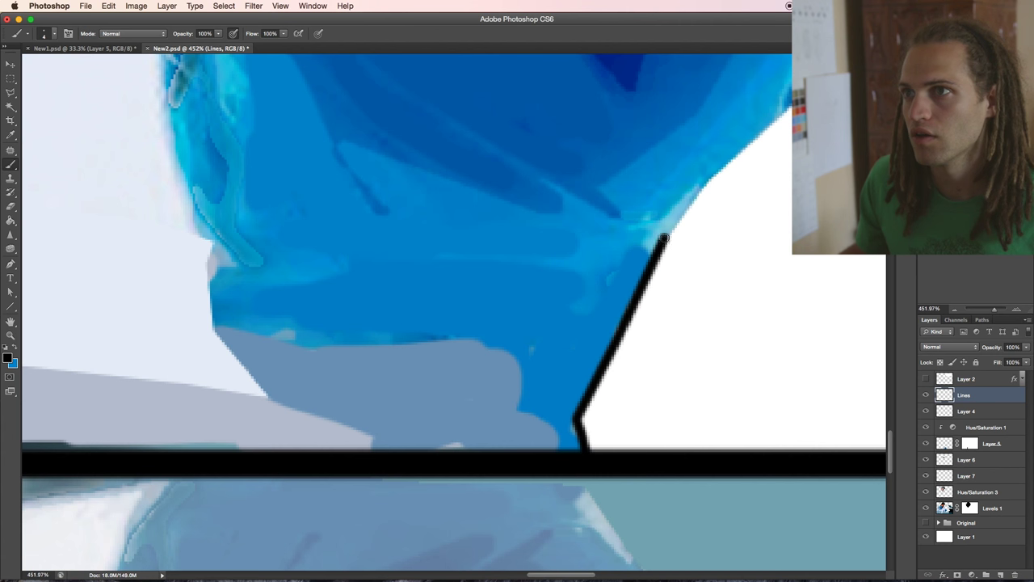
shift+click(707, 183)
scroll(716, 178, right, 5)
scroll(653, 173, down, 3)
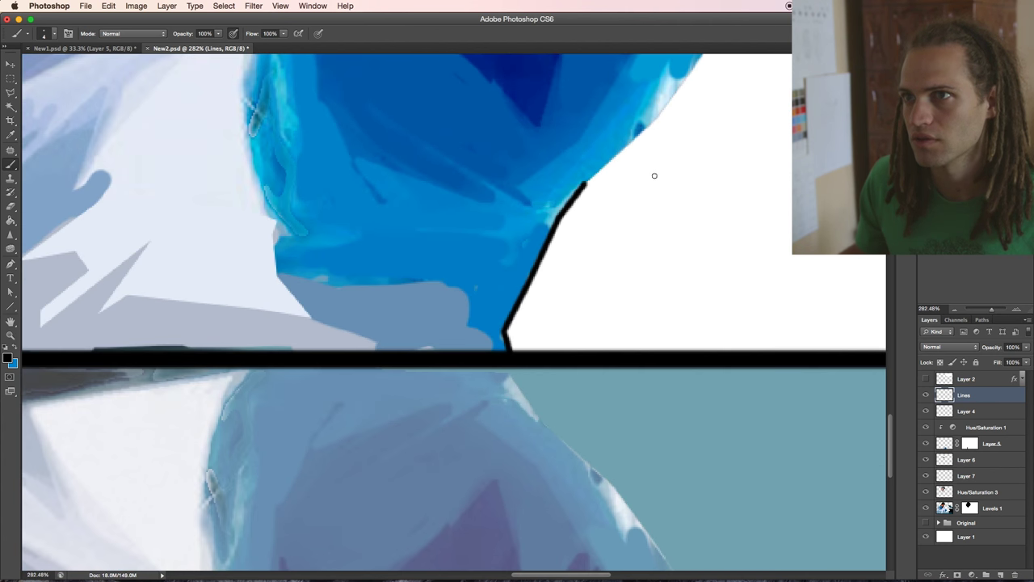
scroll(602, 211, up, 2)
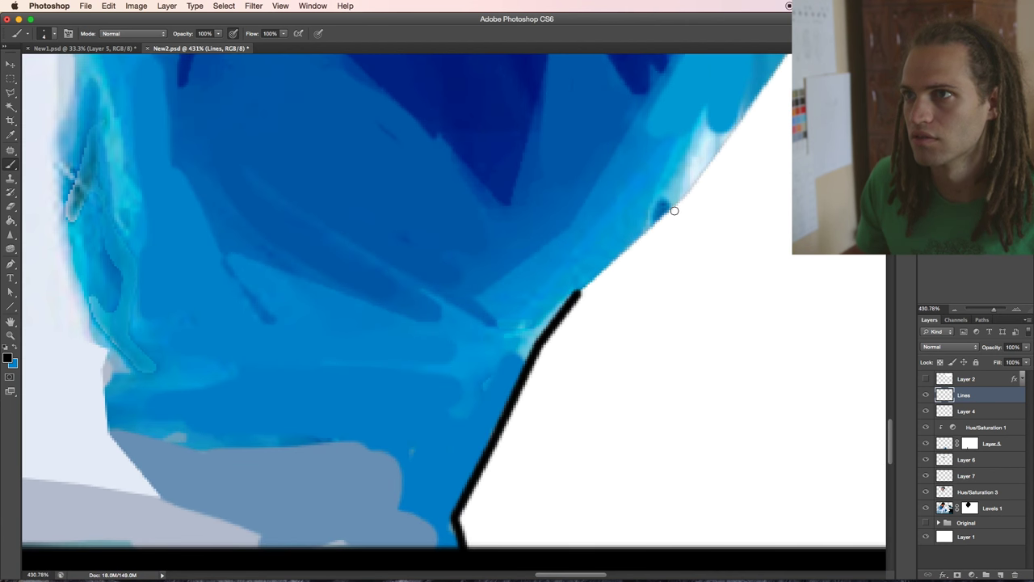
scroll(671, 213, right, 5)
scroll(661, 212, up, 3)
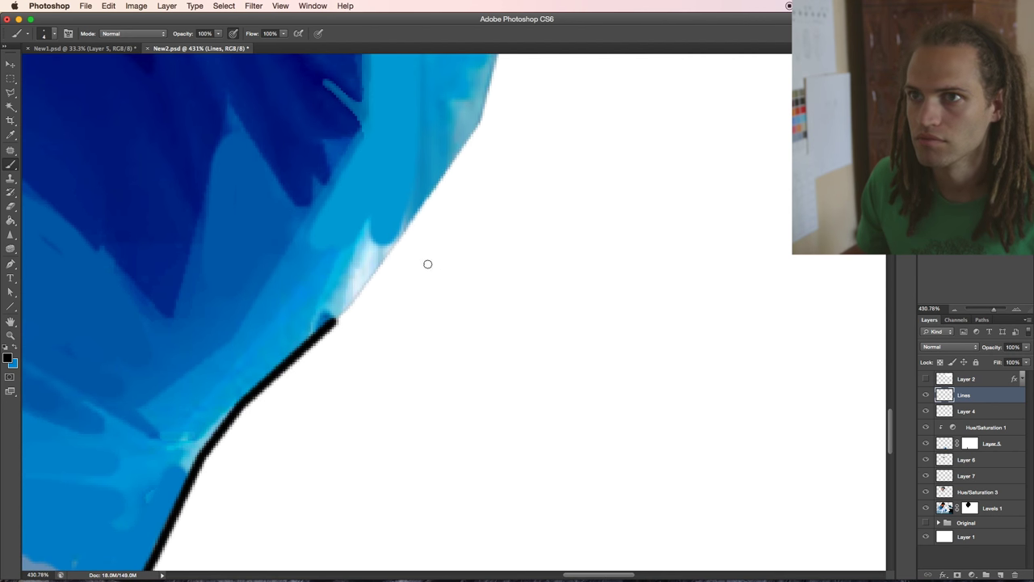
shift+click(405, 237)
scroll(407, 235, right, 1)
scroll(407, 234, up, 1)
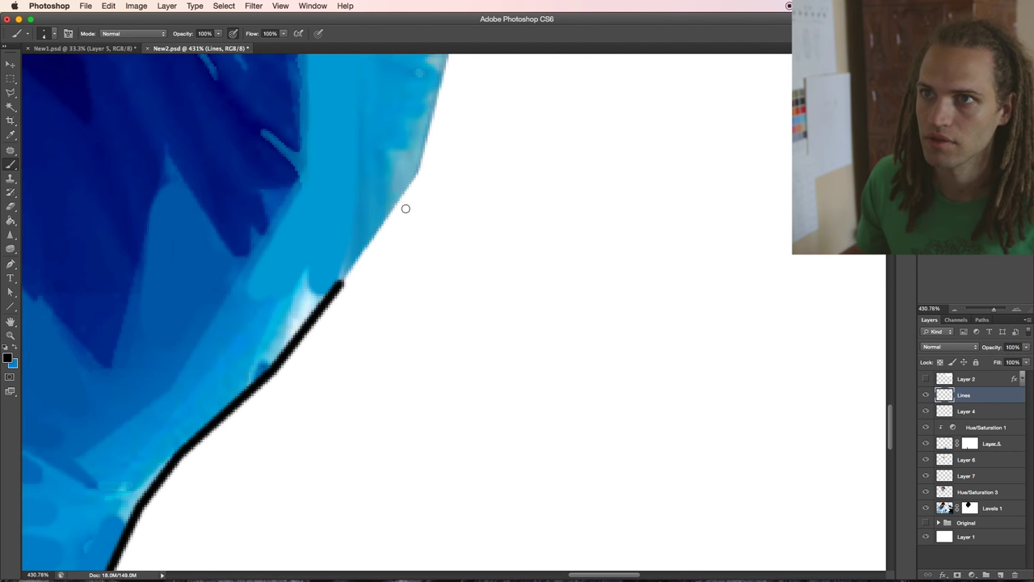
- Extend the glove-edge outline upward toward the knuckle
shift+click(399, 202)
scroll(404, 209, up, 2)
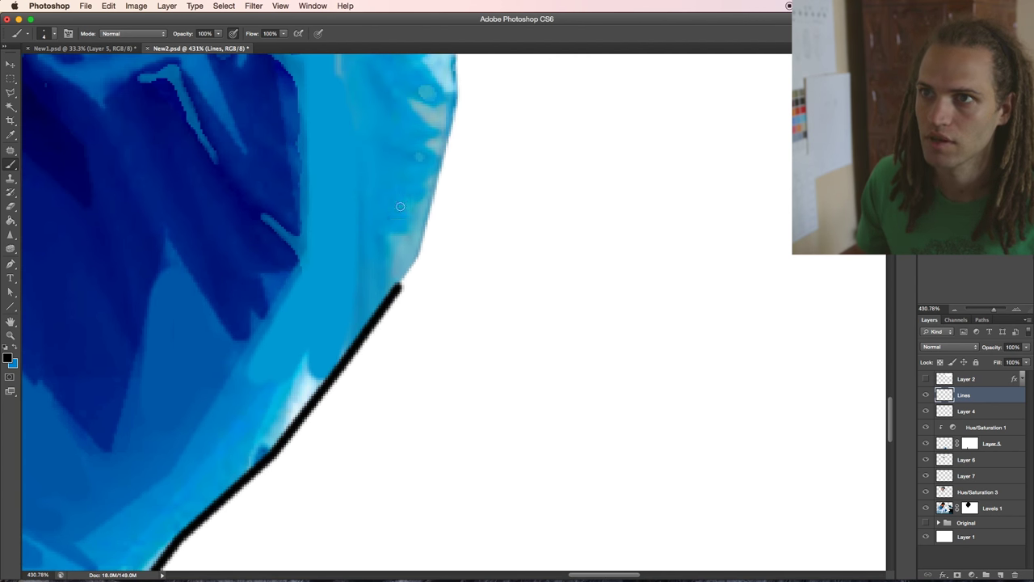
shift+click(423, 241)
shift+click(442, 166)
scroll(442, 167, up, 2)
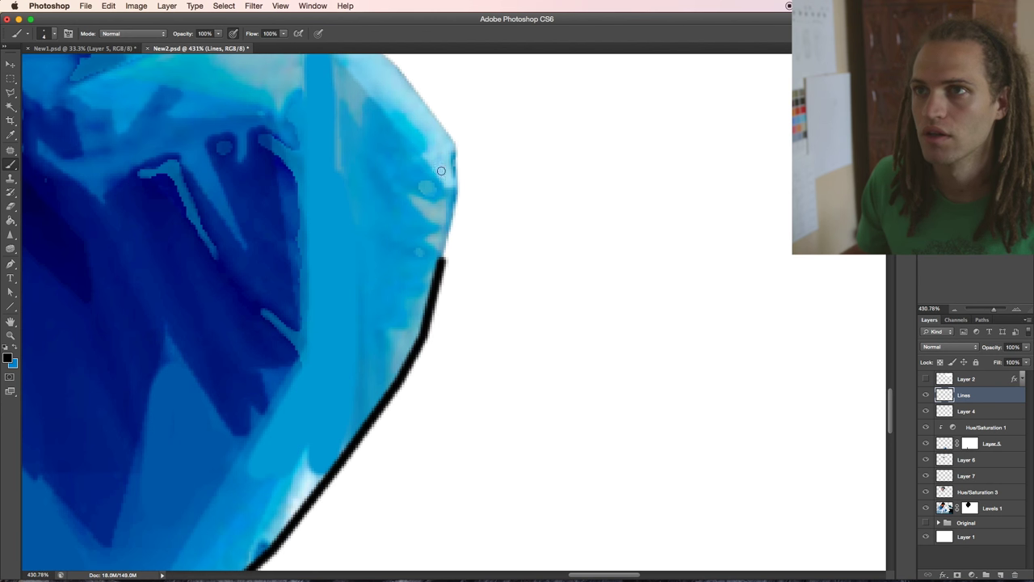
shift+click(457, 181)
shift+click(457, 149)
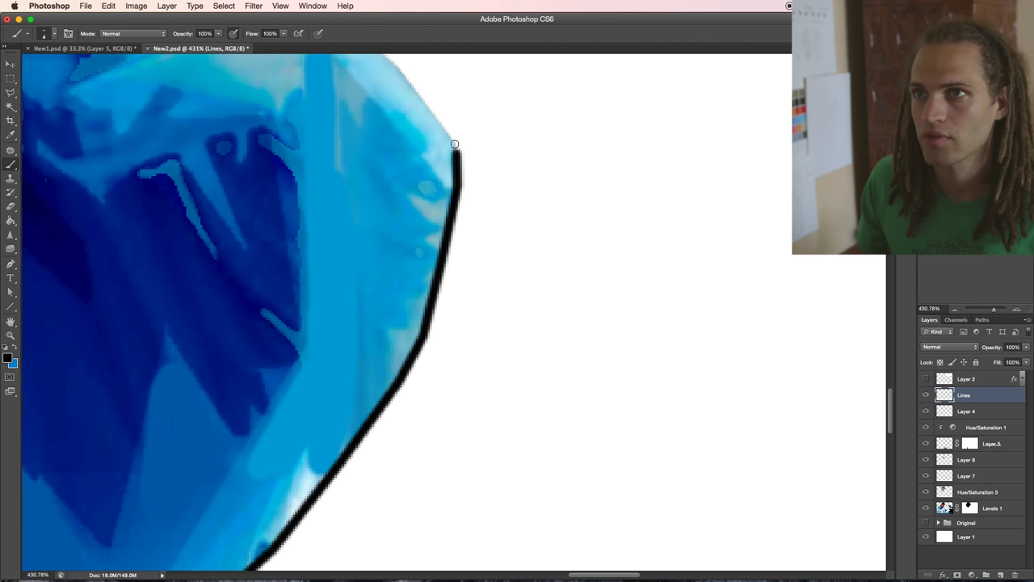
scroll(456, 162, up, 3)
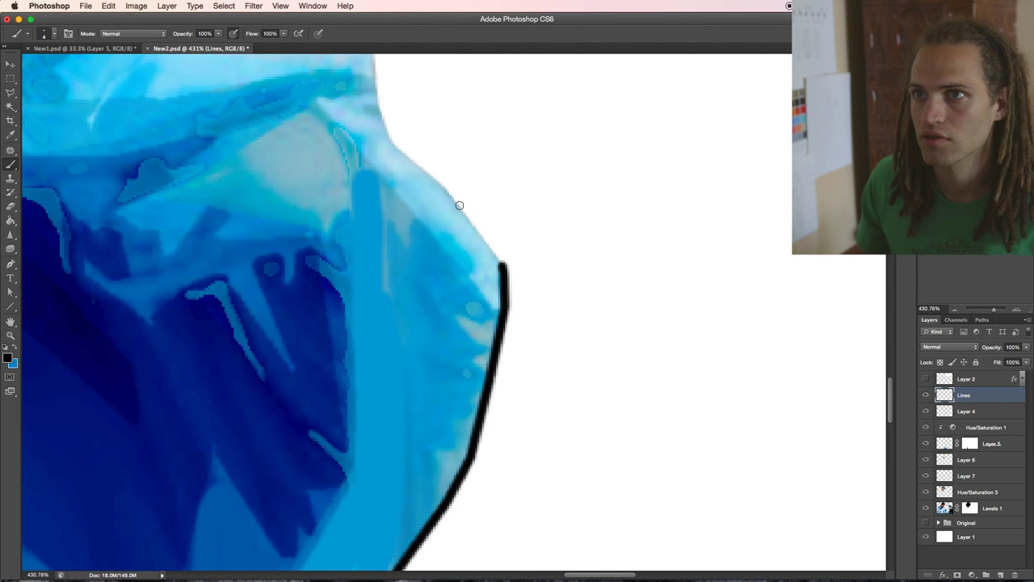
- Carry the outline around the top knuckle and left across it
shift+click(459, 205)
shift+click(421, 167)
shift+click(399, 150)
scroll(404, 157, up, 2)
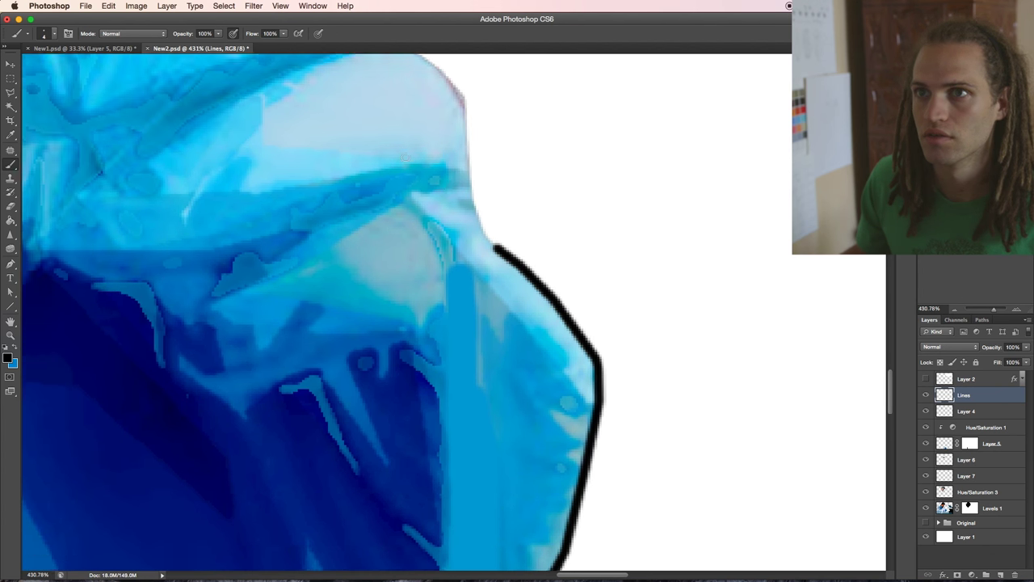
scroll(404, 158, up, 1)
shift+click(476, 224)
shift+click(458, 206)
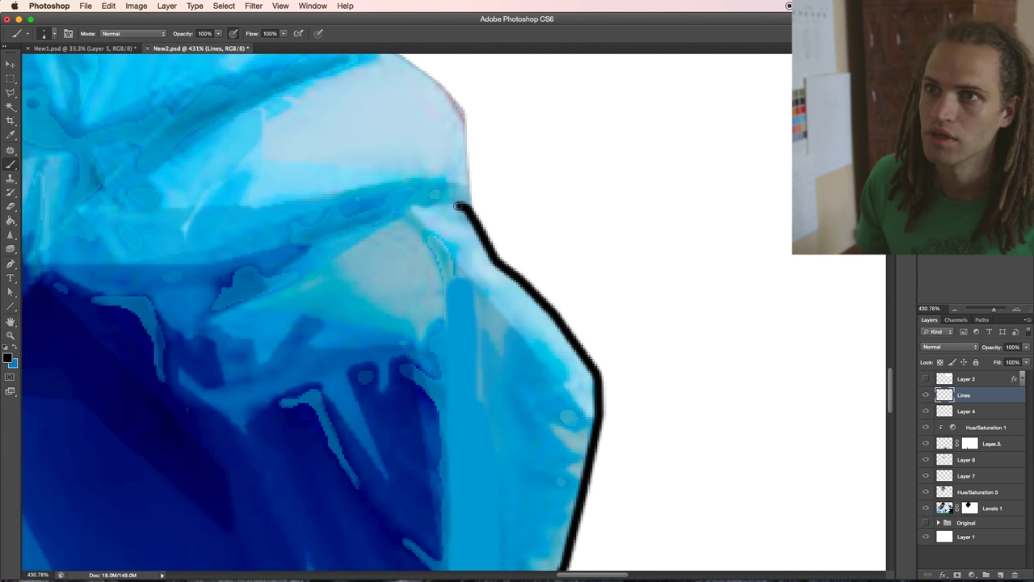
shift+click(338, 231)
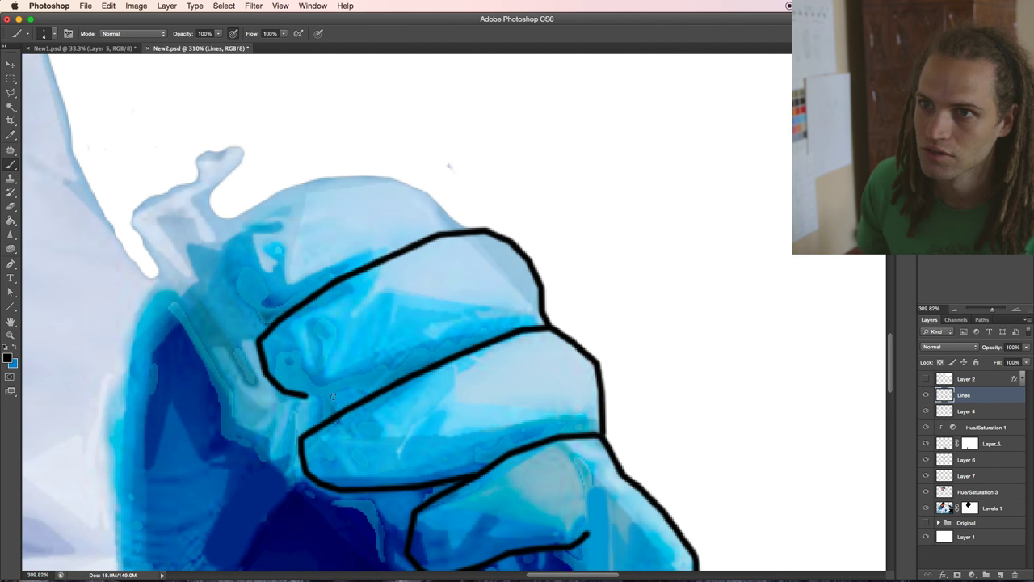
- Lengthen a finger outline to the right and join it to the next knuckle
drag(333, 396, 360, 386)
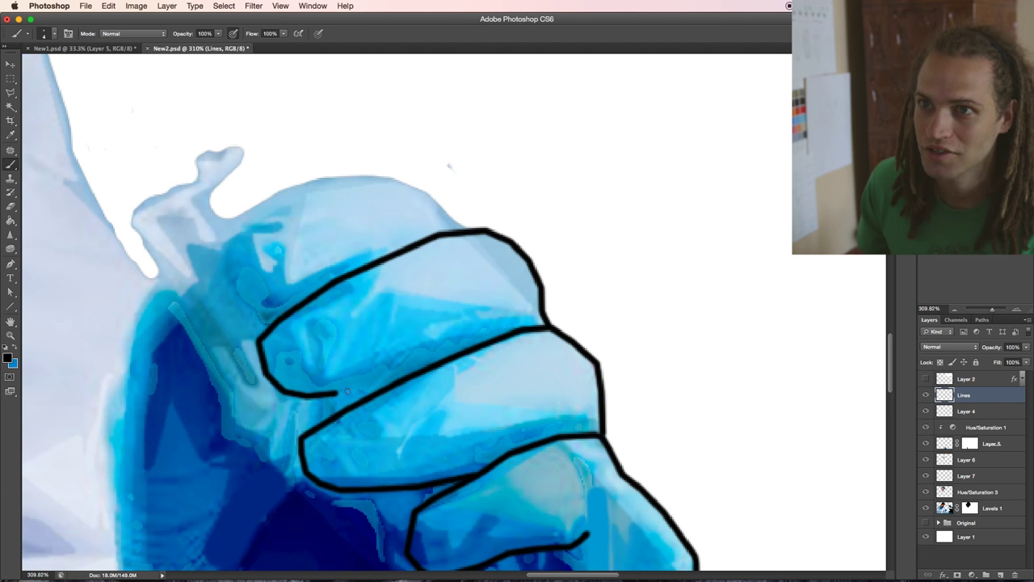
shift+click(434, 365)
- Outline the glove finger's curved tip and continue along its top edge
scroll(425, 377, down, 5)
scroll(425, 377, down, 3)
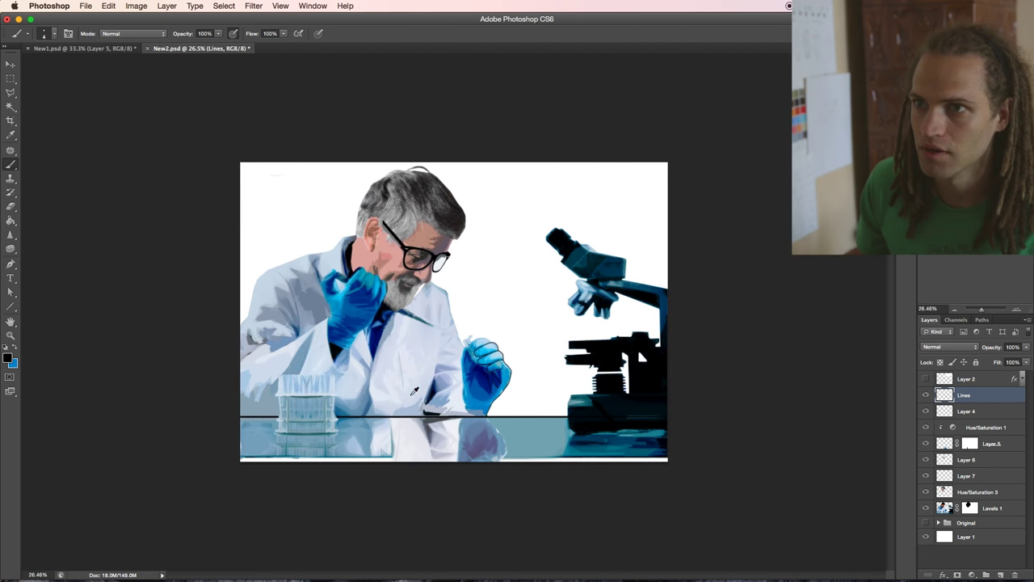
scroll(484, 365, up, 4)
scroll(484, 366, up, 2)
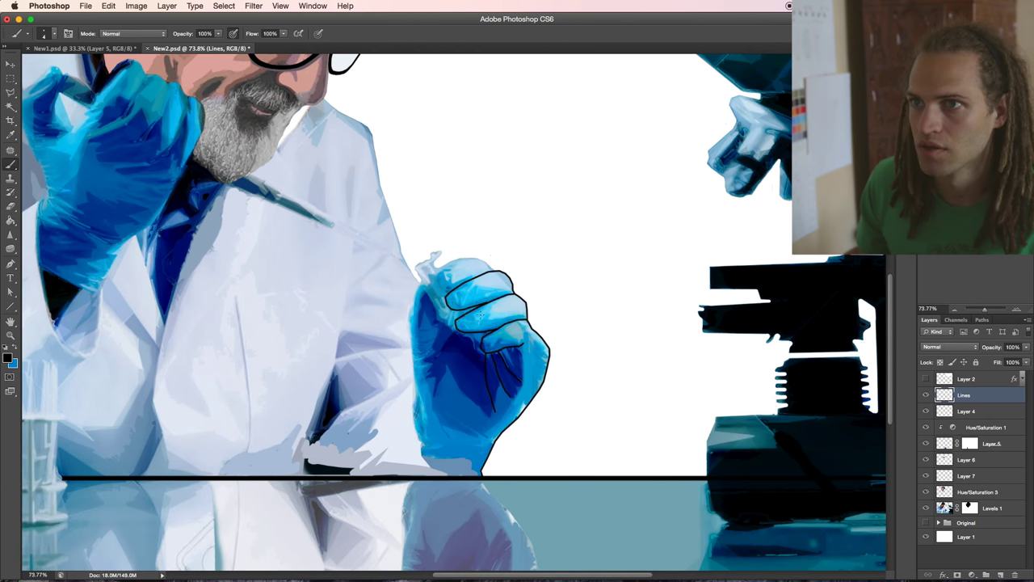
scroll(445, 269, up, 5)
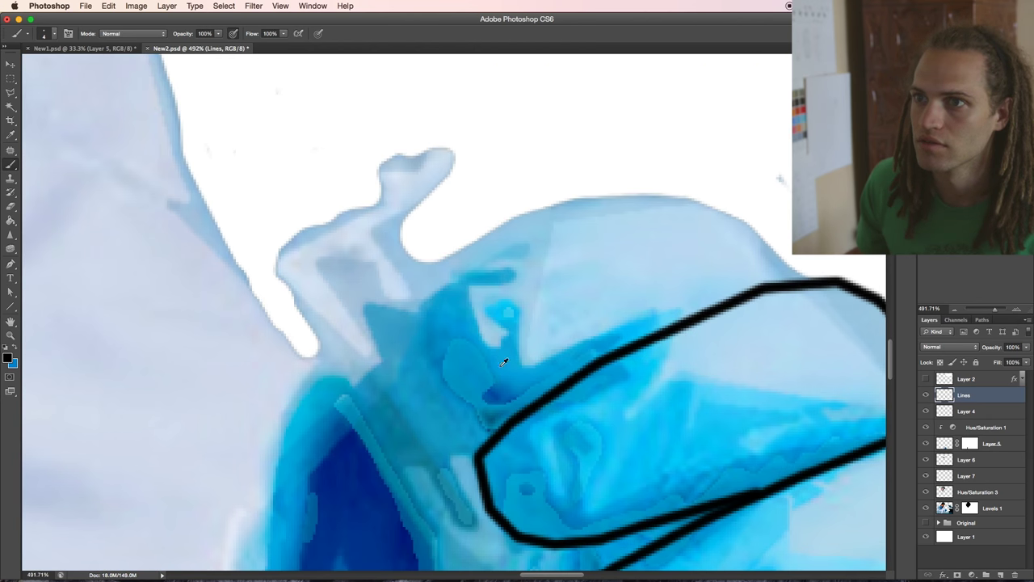
mouse_move(565, 379)
mouse_down()
mouse_move(476, 399)
mouse_move(434, 368)
mouse_move(423, 324)
mouse_move(445, 272)
mouse_move(491, 235)
mouse_up()
mouse_move(560, 202)
mouse_down()
mouse_move(692, 201)
mouse_move(743, 224)
mouse_move(808, 279)
mouse_up()
- Start the test tube outline beside the fingers and draw its side up to the rim
scroll(667, 297, down, 5)
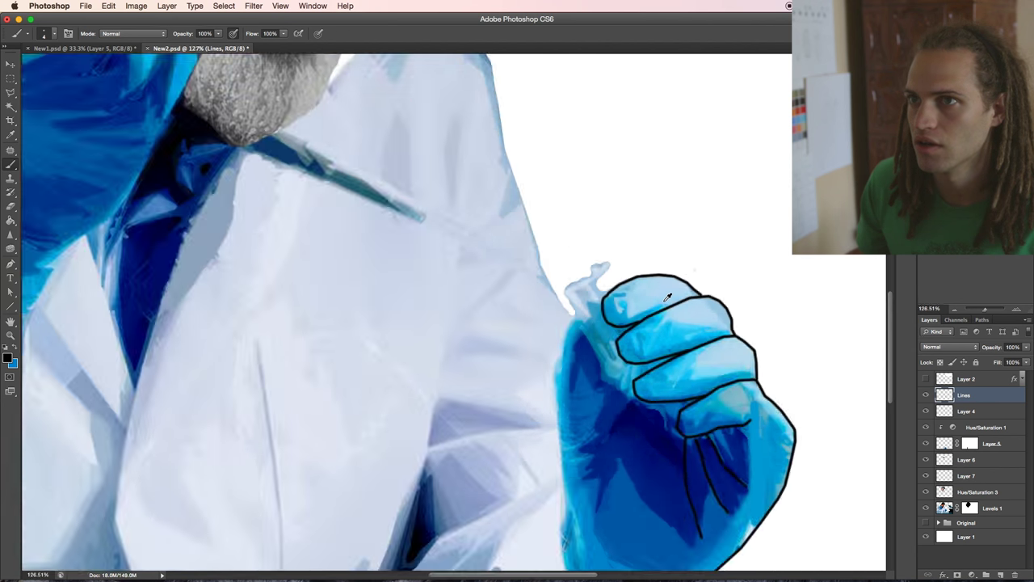
scroll(566, 291, down, 3)
scroll(371, 321, left, 2)
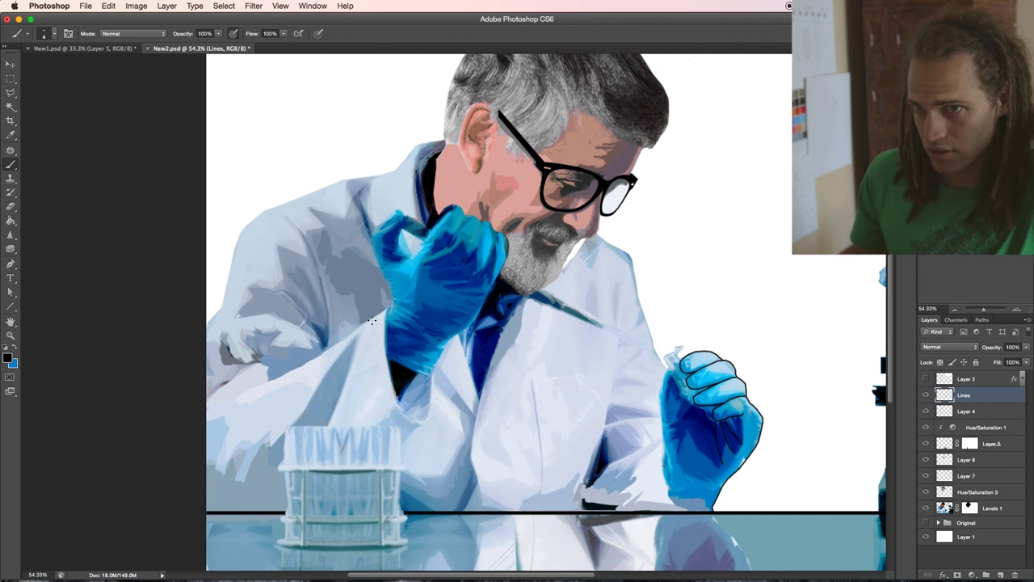
scroll(213, 413, right, 5)
scroll(214, 412, down, 3)
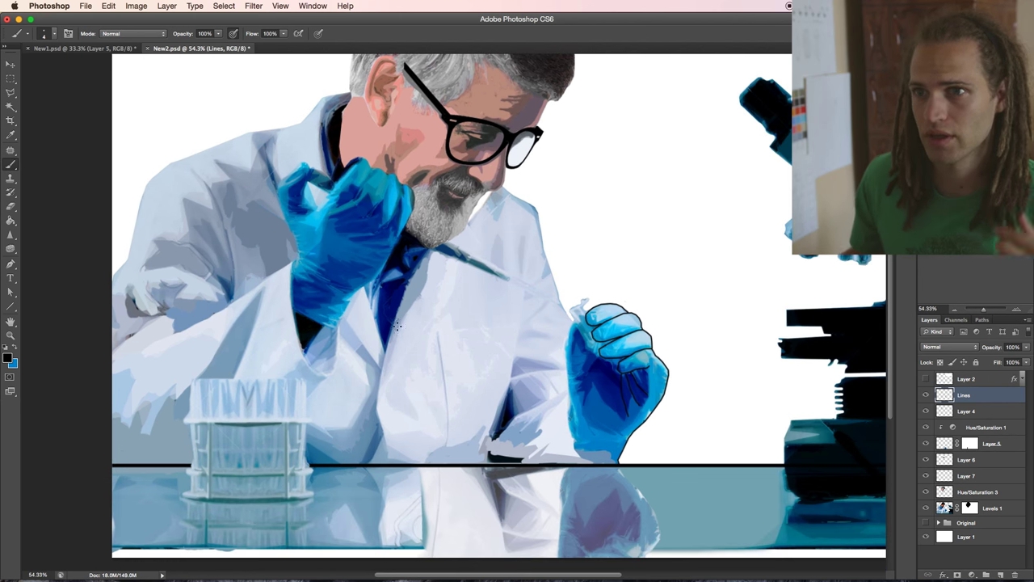
scroll(213, 413, right, 5)
scroll(213, 413, left, 3)
scroll(214, 413, up, 2)
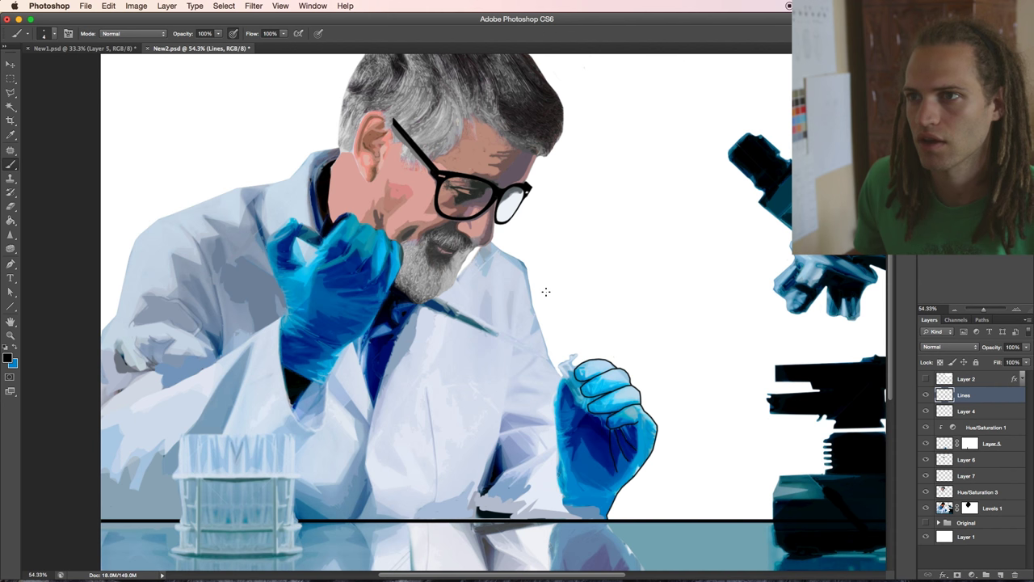
scroll(571, 374, up, 3)
scroll(572, 371, up, 3)
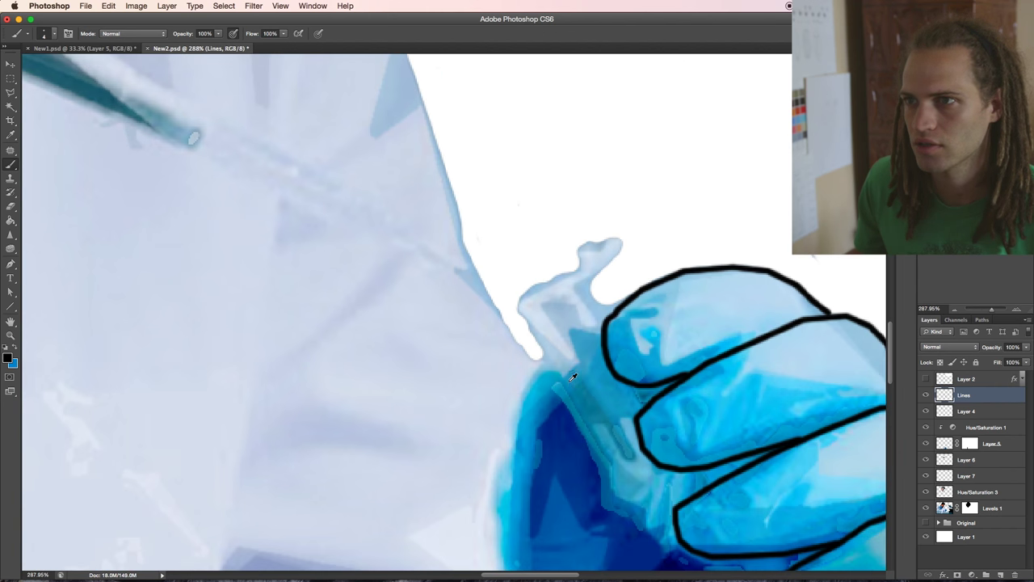
scroll(573, 371, down, 2)
scroll(597, 380, down, 2)
scroll(617, 391, right, 3)
scroll(616, 391, up, 2)
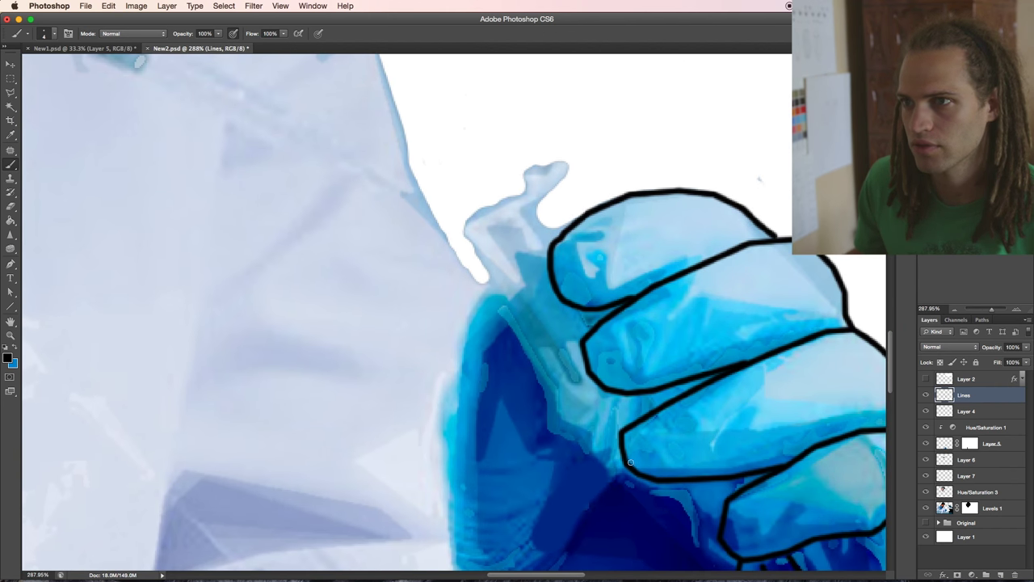
drag(626, 462, 583, 429)
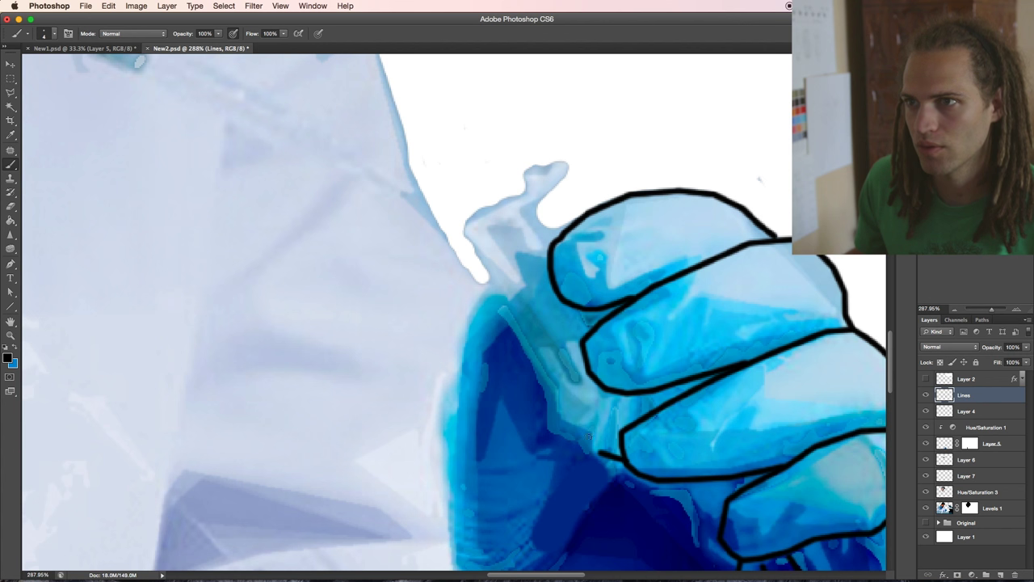
shift+click(507, 307)
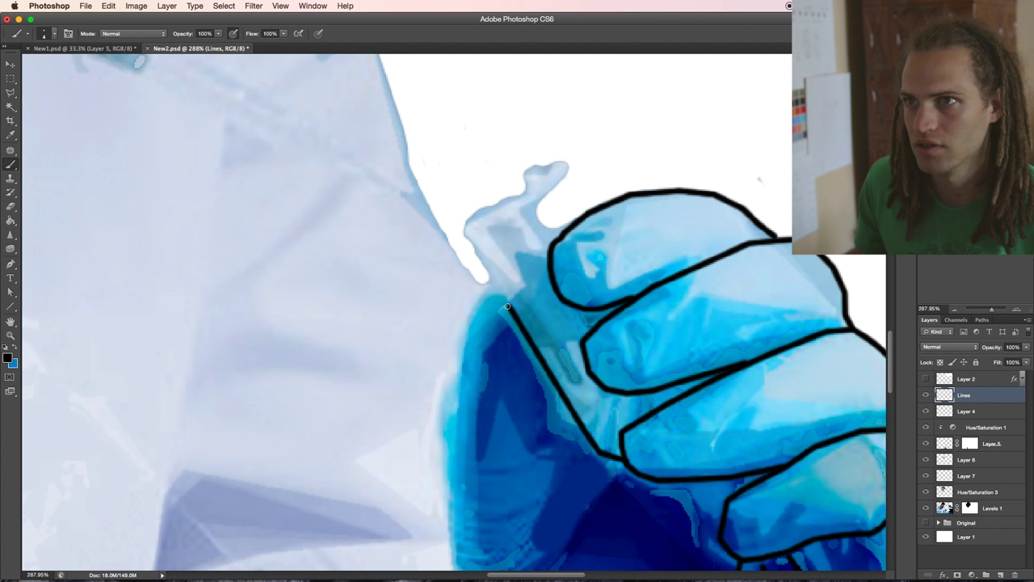
shift+click(475, 251)
shift+click(470, 238)
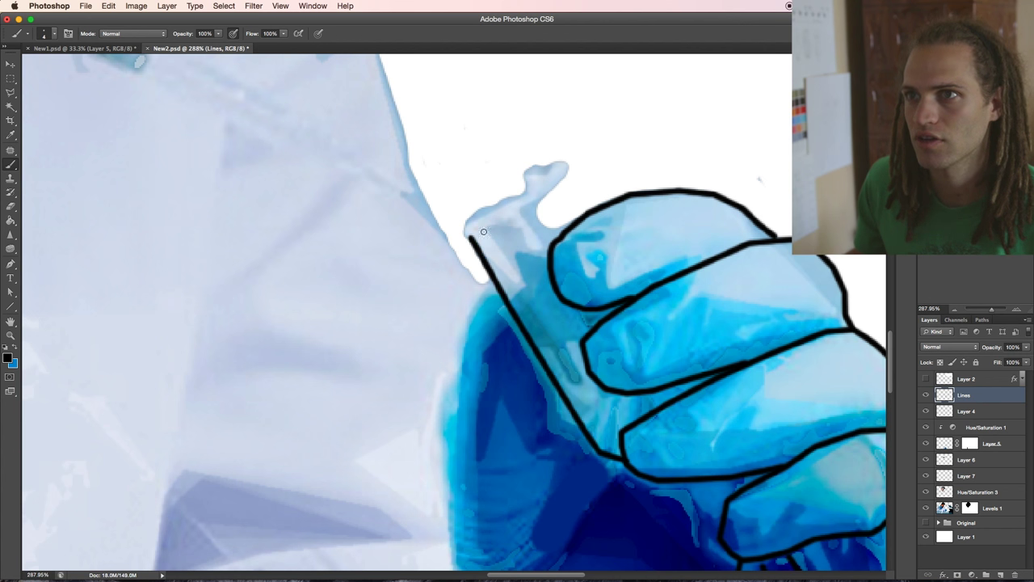
- Outline the tube's rim, cap tab and cap top, and close the rim's underside
shift+click(524, 211)
shift+click(540, 198)
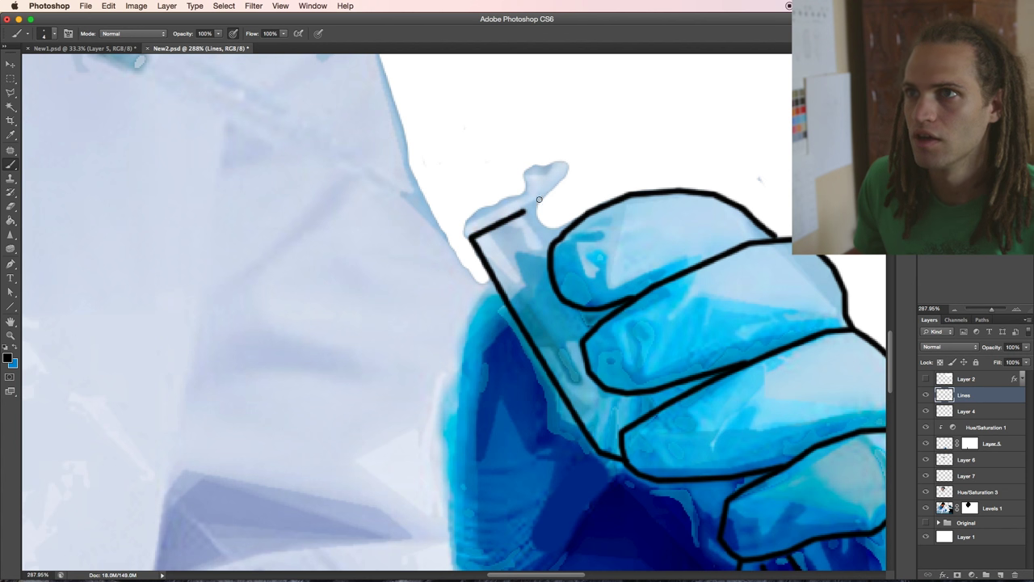
shift+click(572, 166)
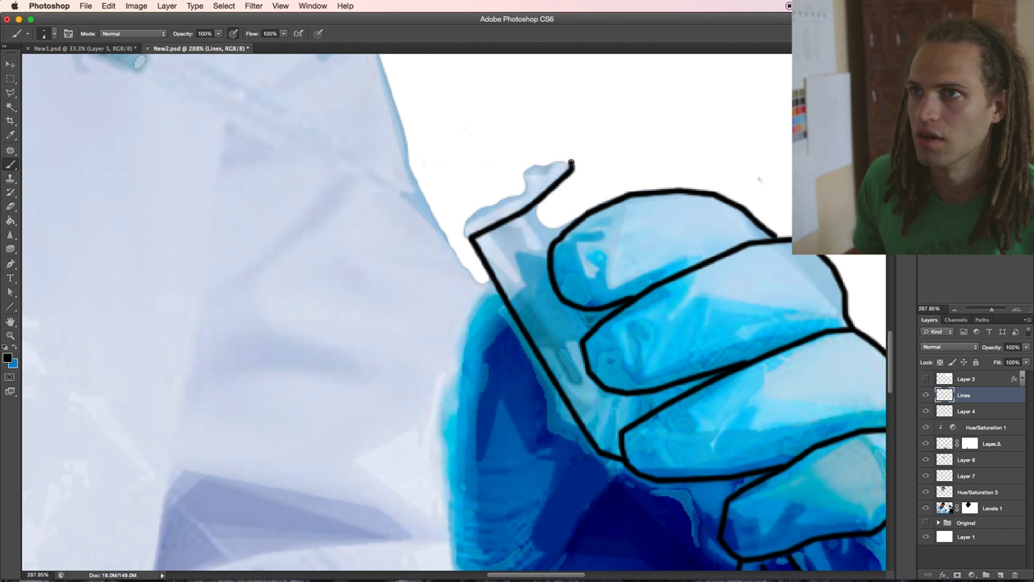
shift+click(544, 172)
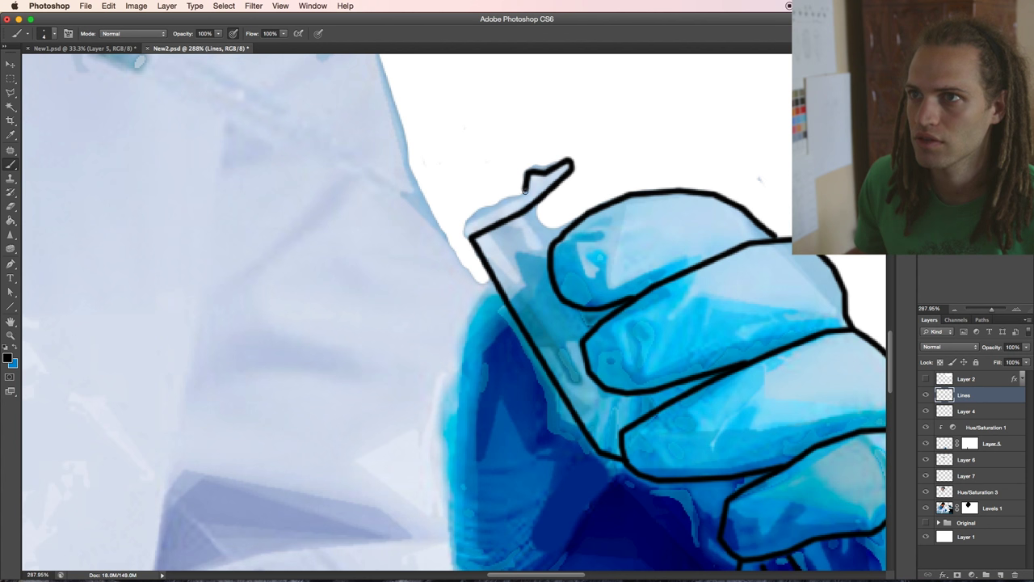
shift+click(463, 223)
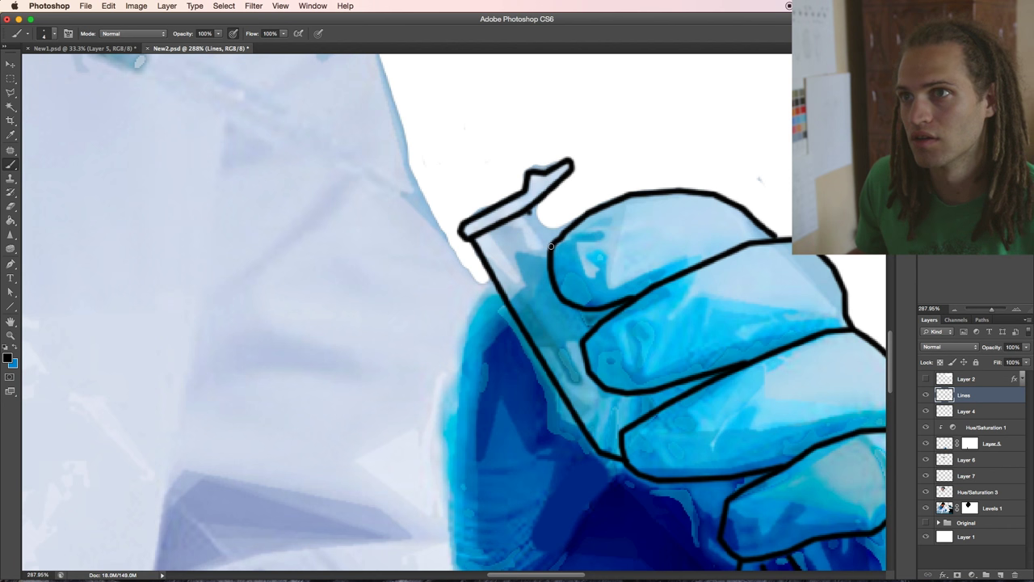
scroll(581, 274, down, 1)
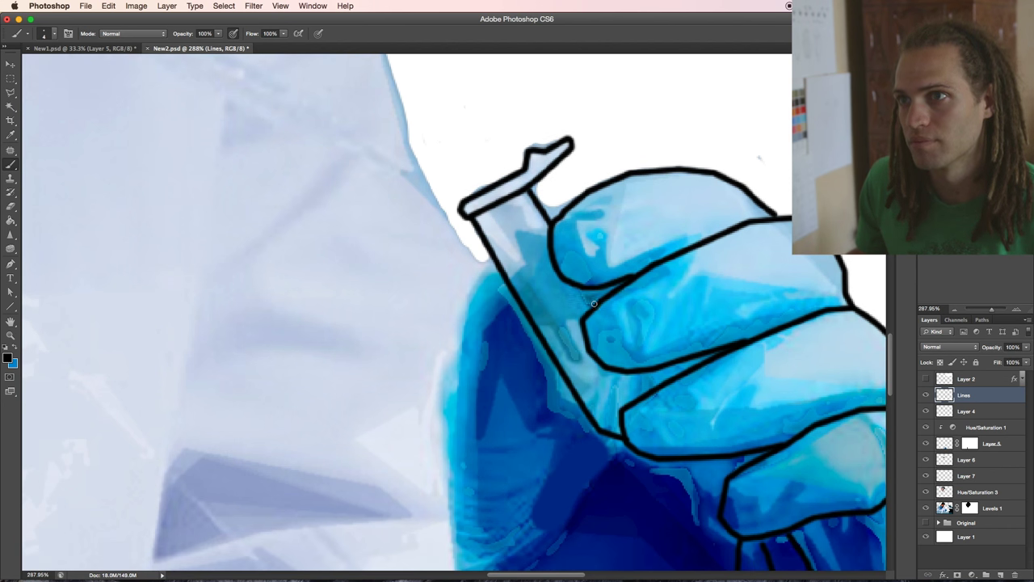
scroll(596, 307, down, 2)
scroll(635, 319, down, 1)
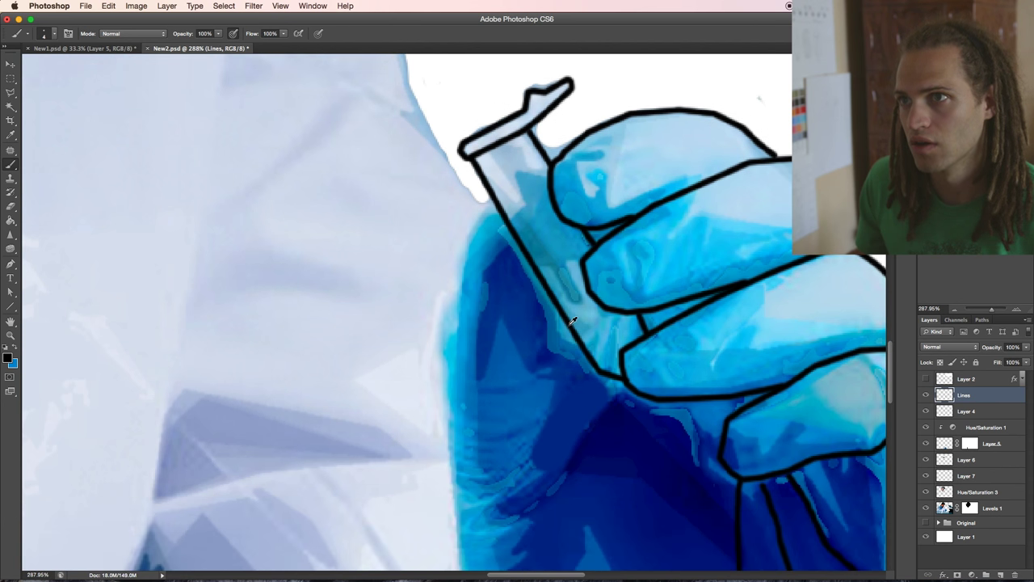
key(super+0)
- Add two palm crease strokes and begin outlining the glove's left edge
alt+scroll(529, 312, up, 5)
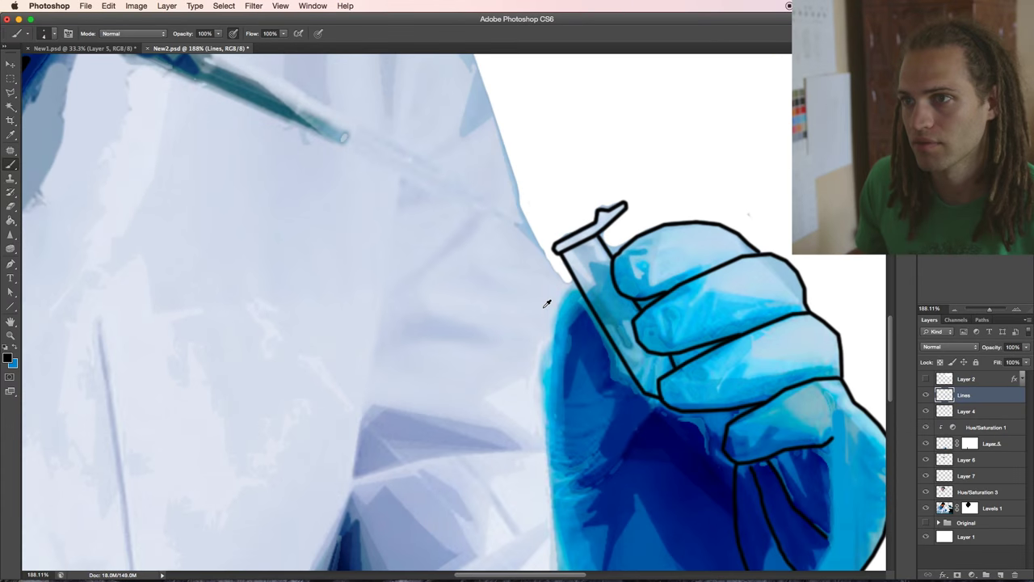
drag(657, 399, 593, 478)
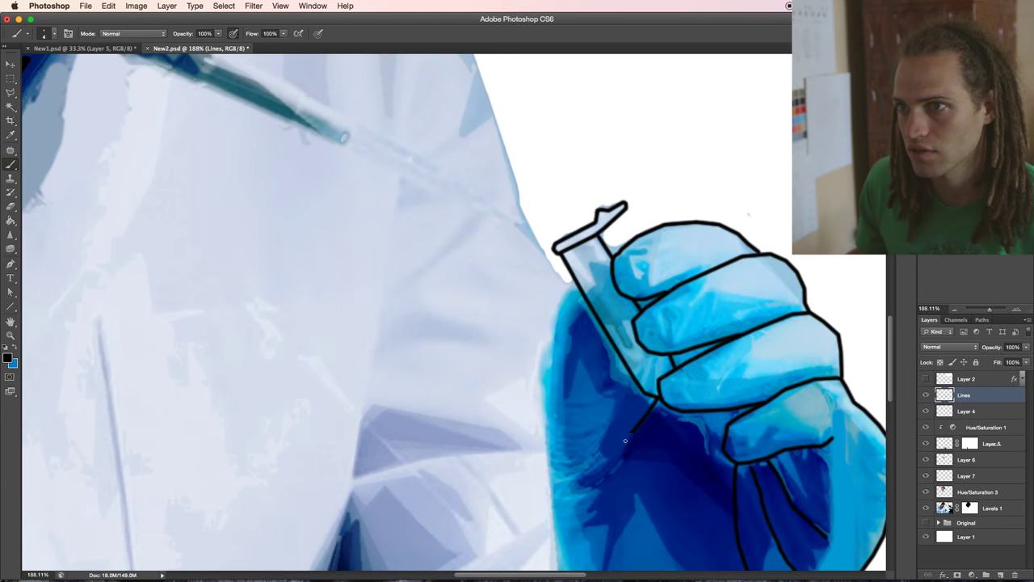
drag(558, 433, 613, 423)
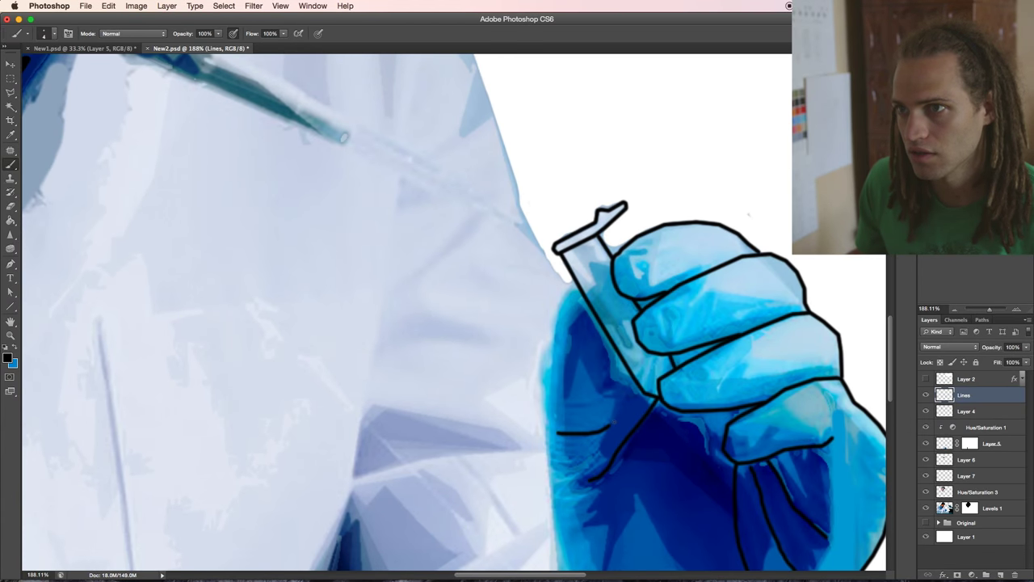
drag(555, 317, 572, 280)
drag(555, 317, 542, 353)
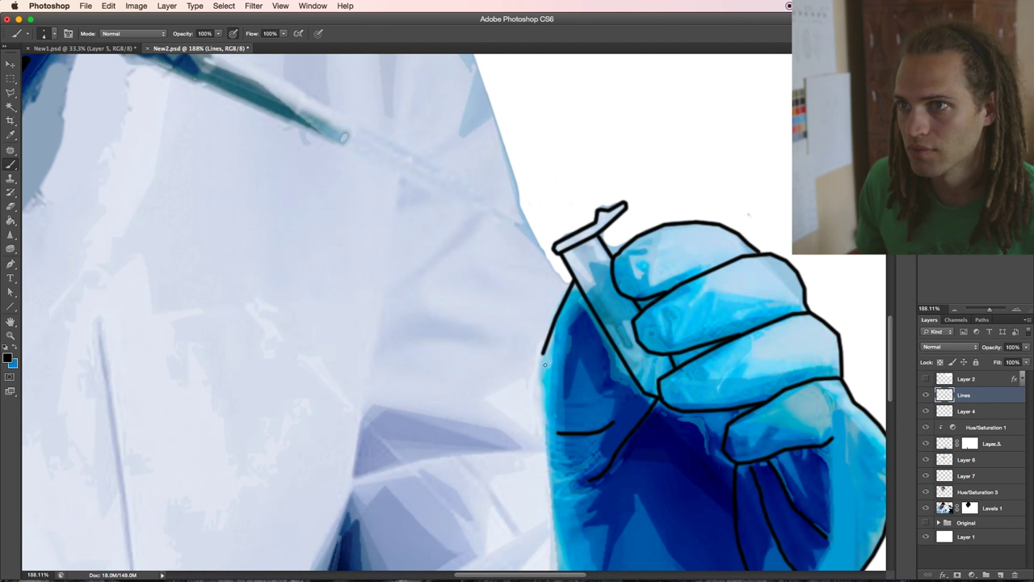
shift+click(545, 412)
- Continue the glove's left-edge outline downward in short straight segments
scroll(545, 412, down, 3)
shift+click(550, 411)
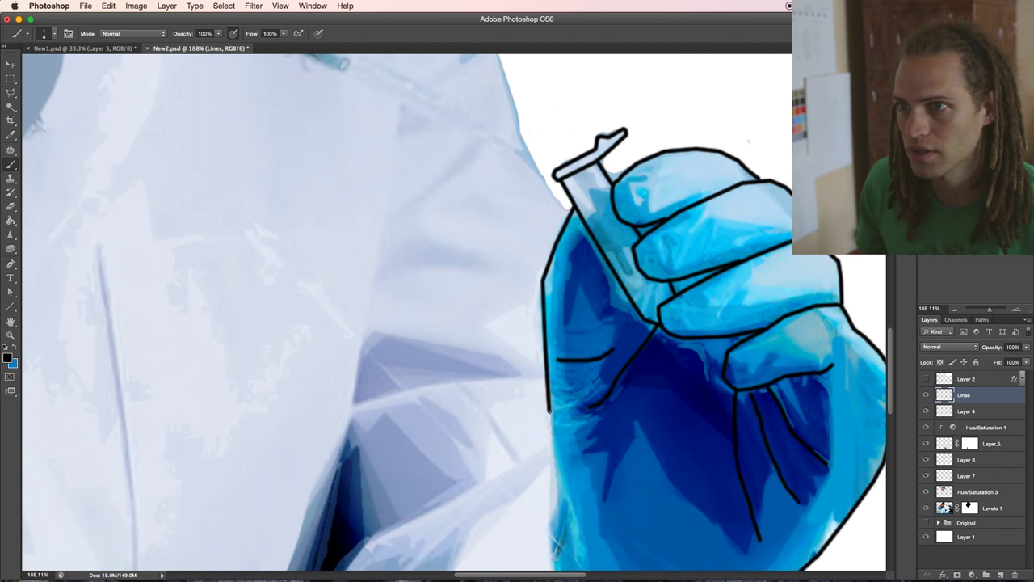
scroll(551, 411, down, 3)
shift+click(563, 418)
shift+click(574, 452)
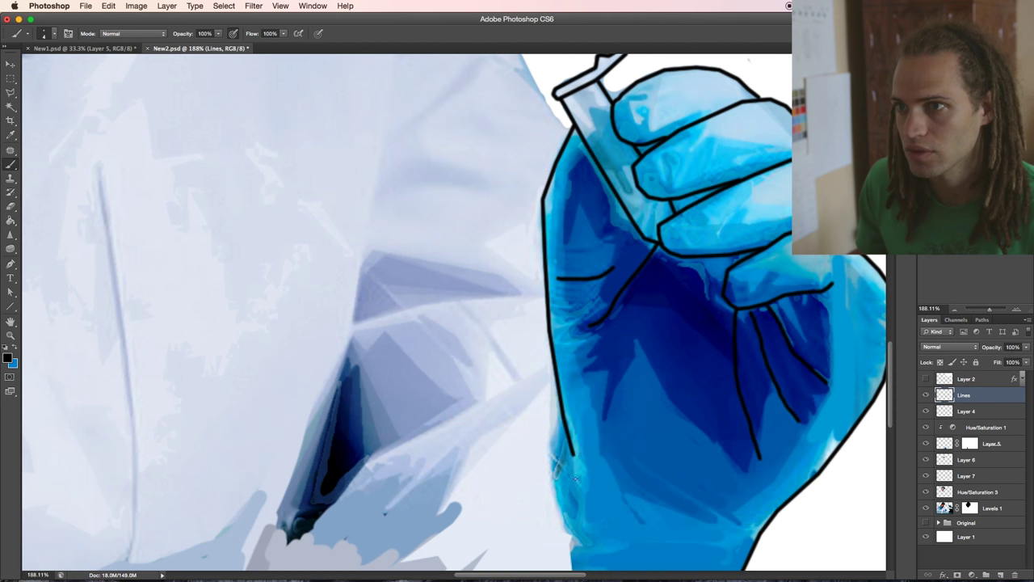
shift+click(555, 434)
shift+click(553, 454)
scroll(552, 454, down, 3)
shift+click(558, 446)
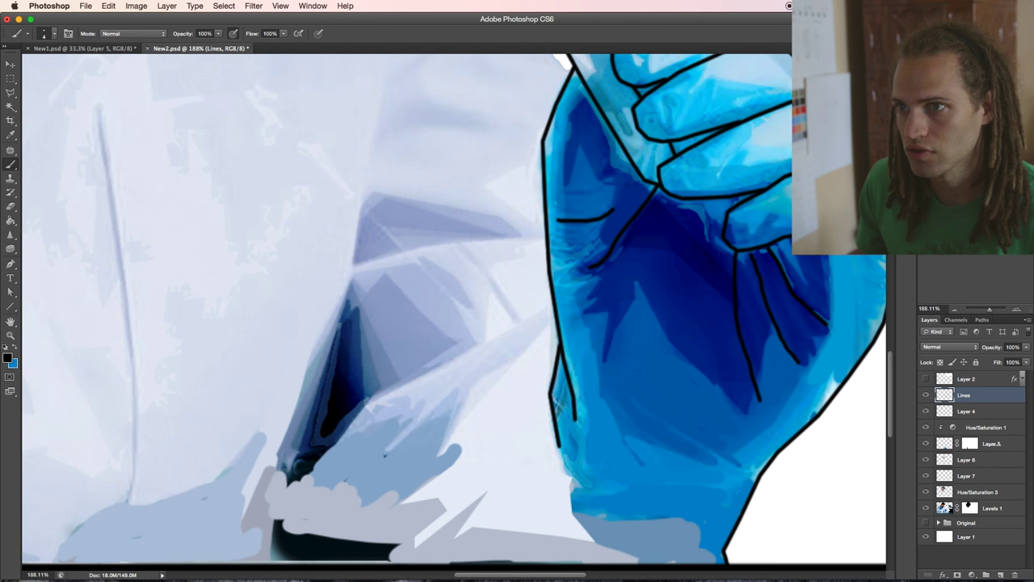
shift+click(570, 477)
scroll(569, 477, down, 2)
shift+click(568, 469)
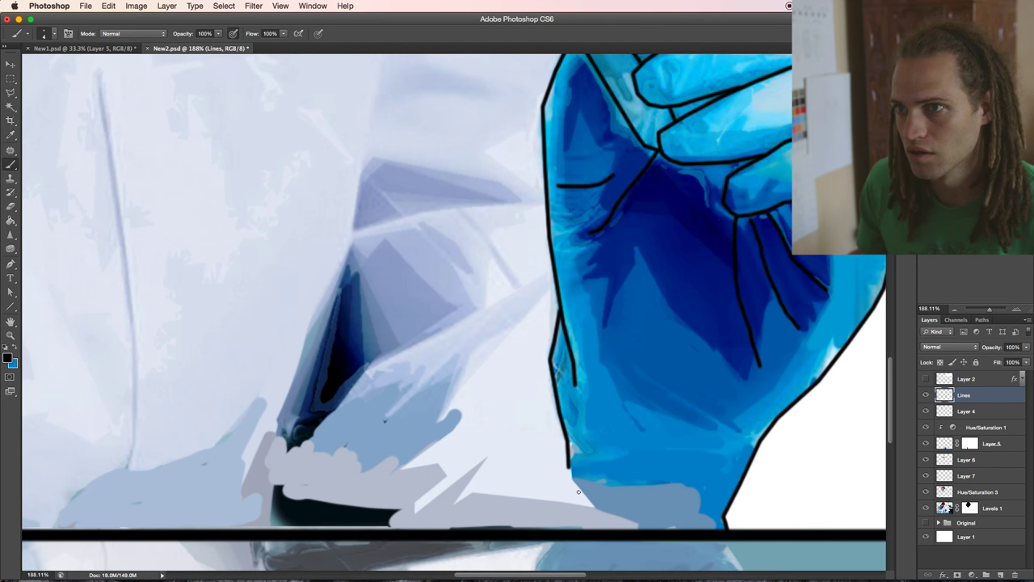
- Bring the outline to the glove's bottom, ink its bottom edge and another palm crease
shift+click(584, 495)
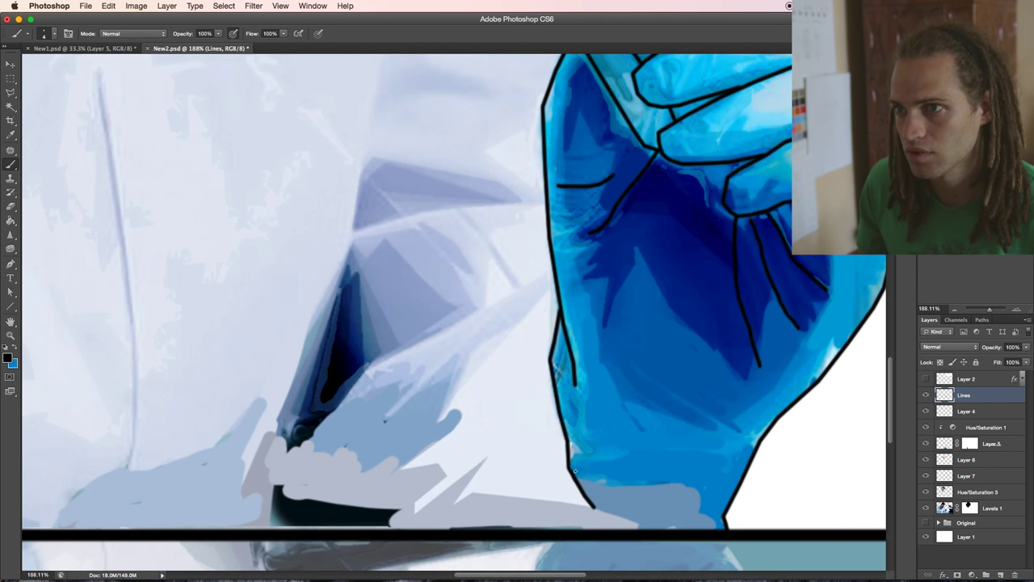
drag(590, 478, 668, 488)
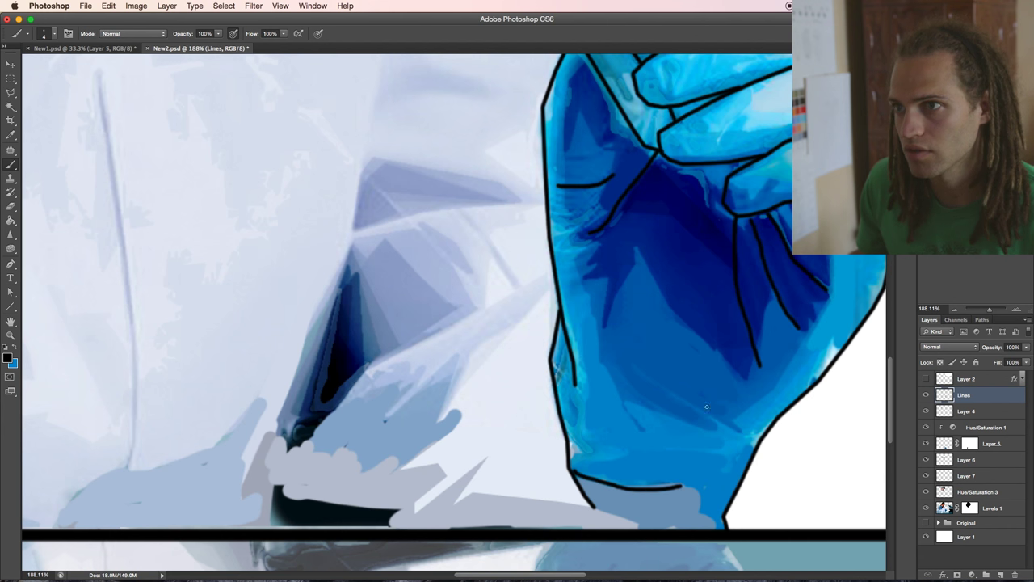
drag(734, 425, 626, 352)
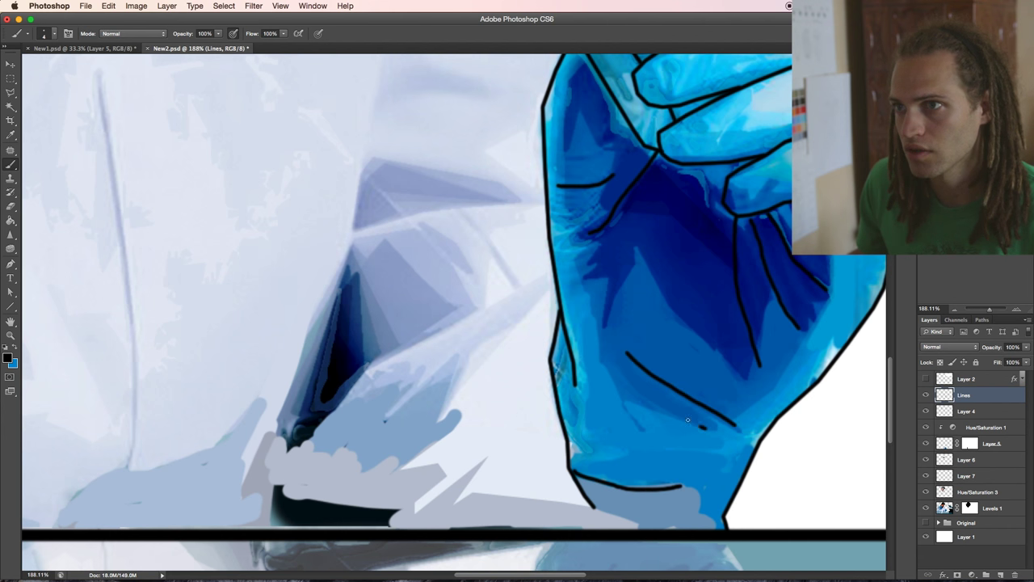
scroll(688, 420, down, 3)
scroll(517, 323, down, 2)
scroll(461, 296, up, 3)
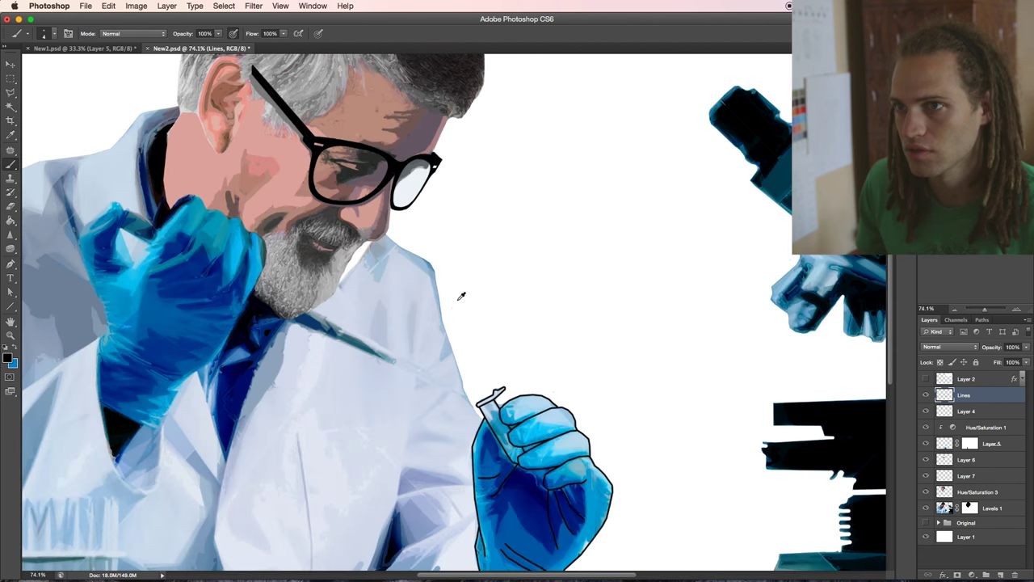
scroll(436, 303, down, 2)
scroll(404, 311, down, 2)
scroll(371, 323, left, 2)
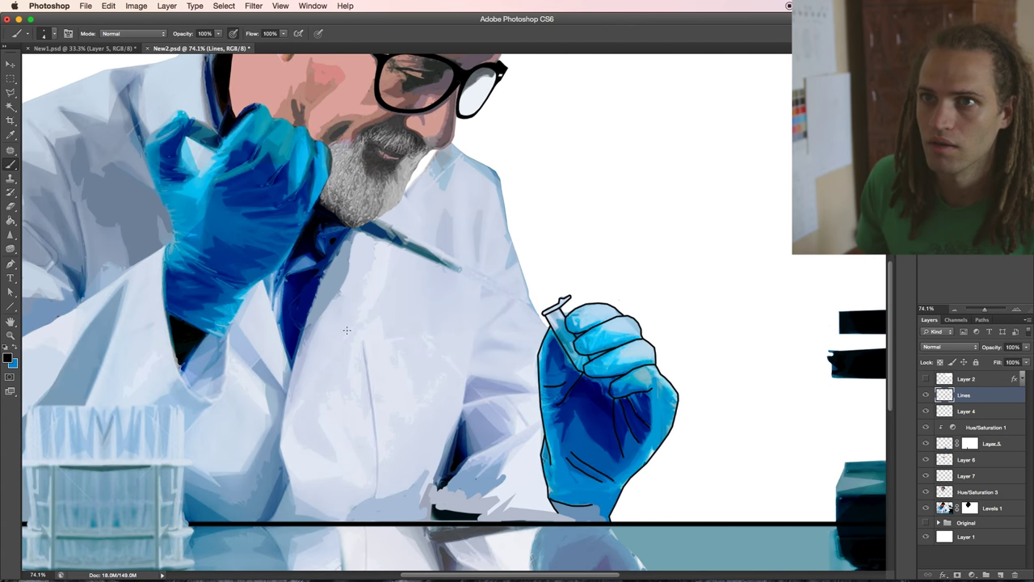
scroll(346, 330, up, 1)
scroll(347, 330, up, 1)
scroll(347, 329, up, 2)
scroll(346, 330, left, 2)
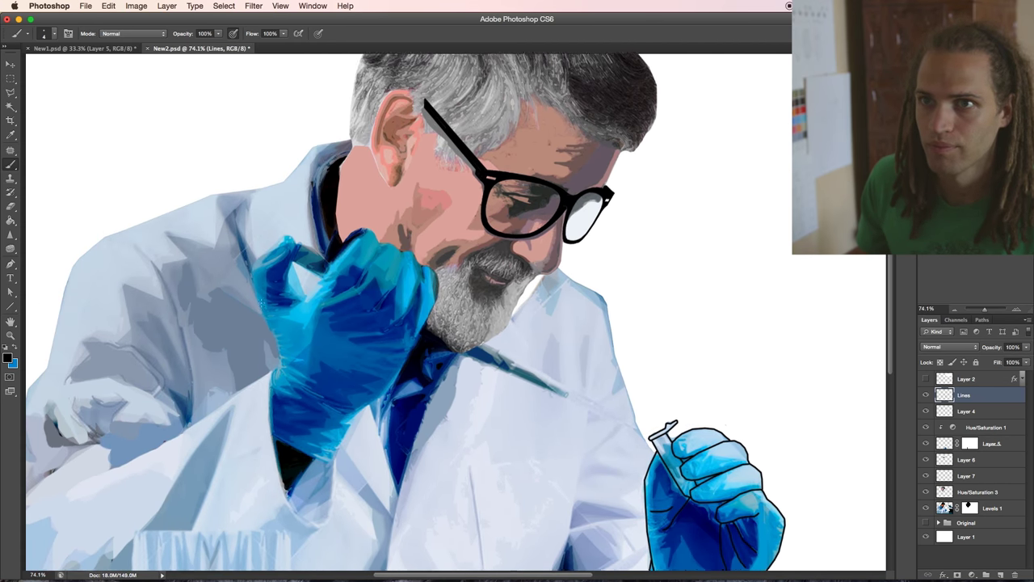
scroll(189, 365, up, 1)
scroll(189, 366, left, 2)
scroll(189, 365, left, 2)
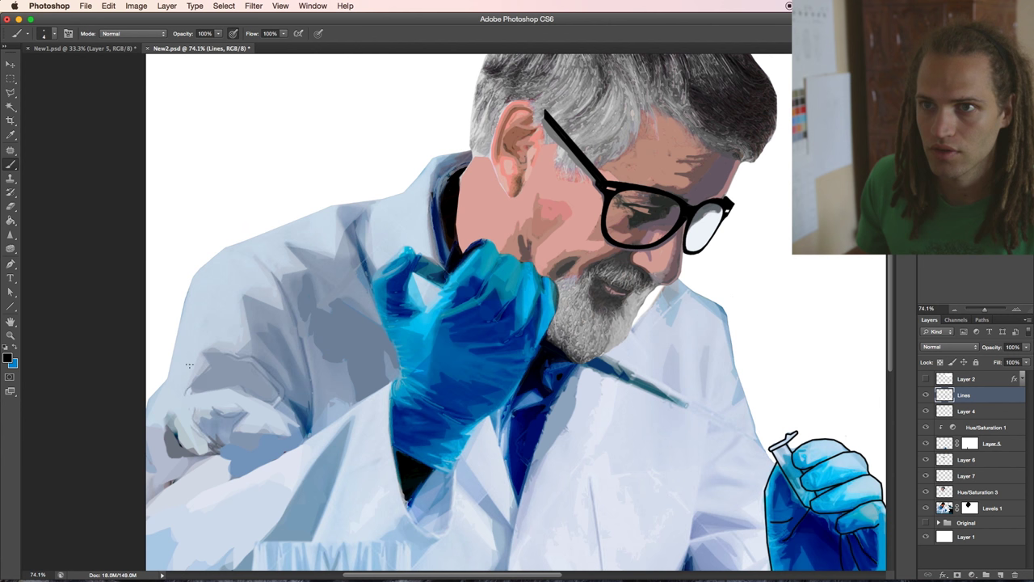
click(253, 6)
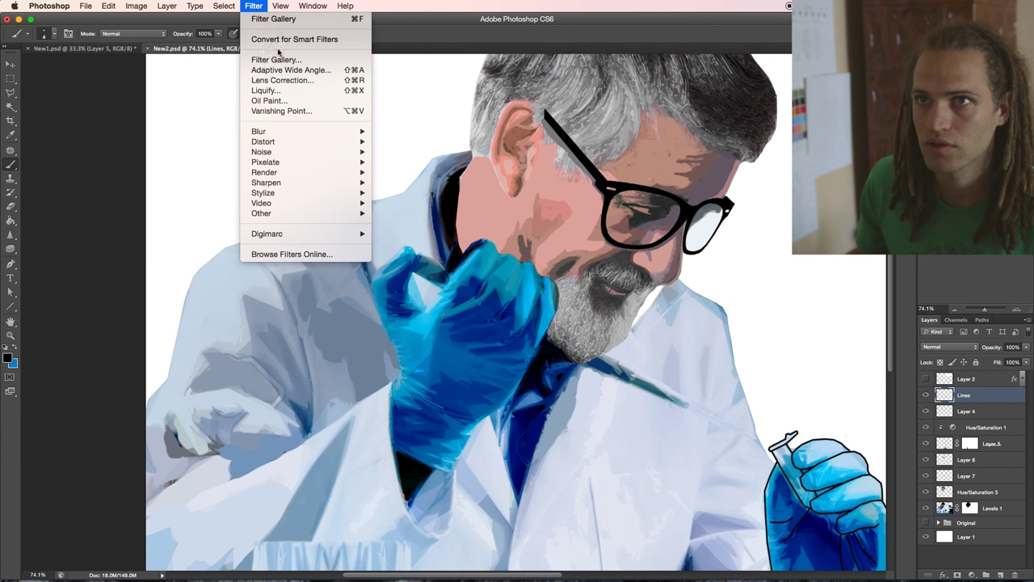
click(275, 59)
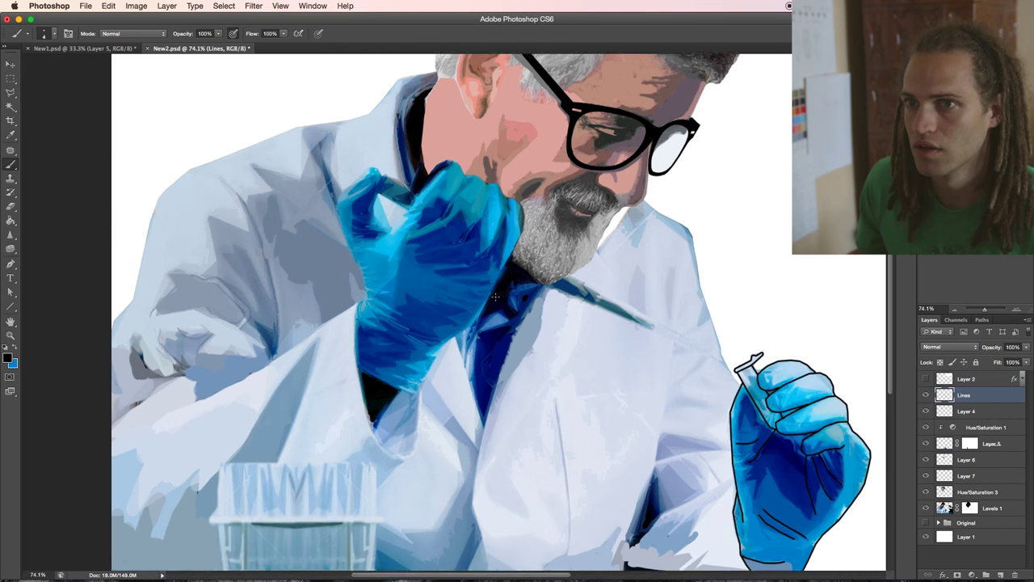
scroll(496, 297, down, 5)
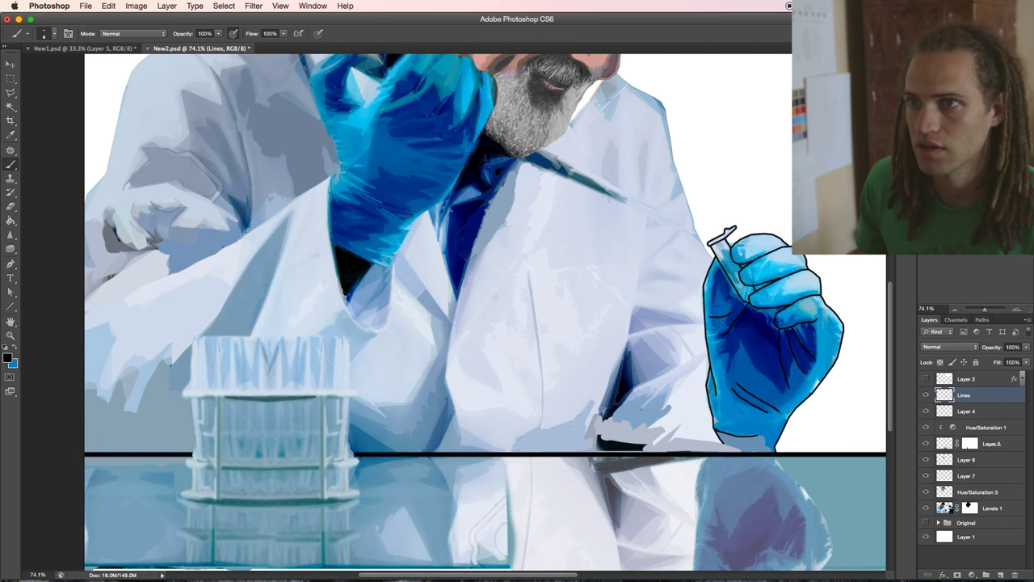
key(l)
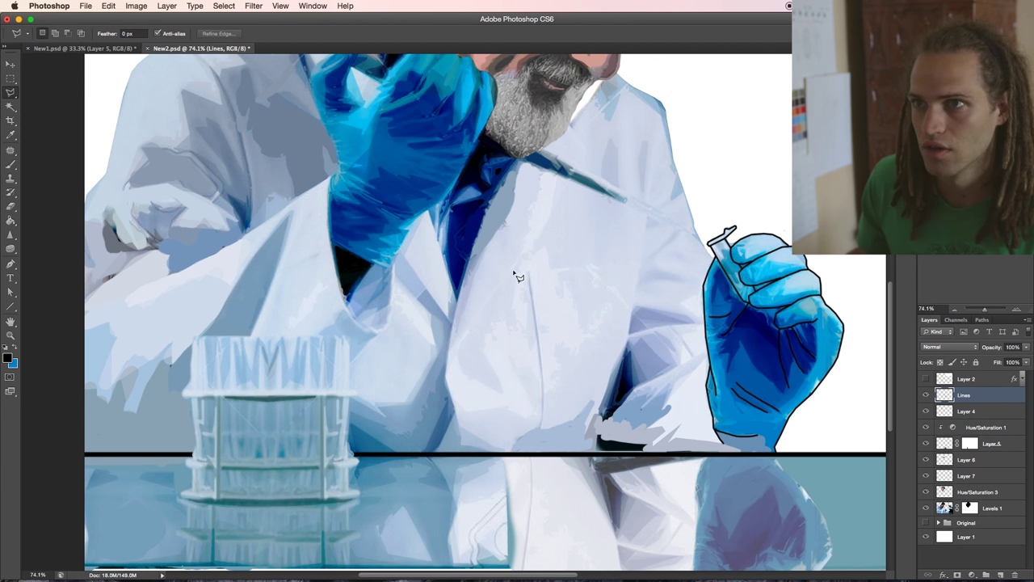
click(528, 277)
click(467, 339)
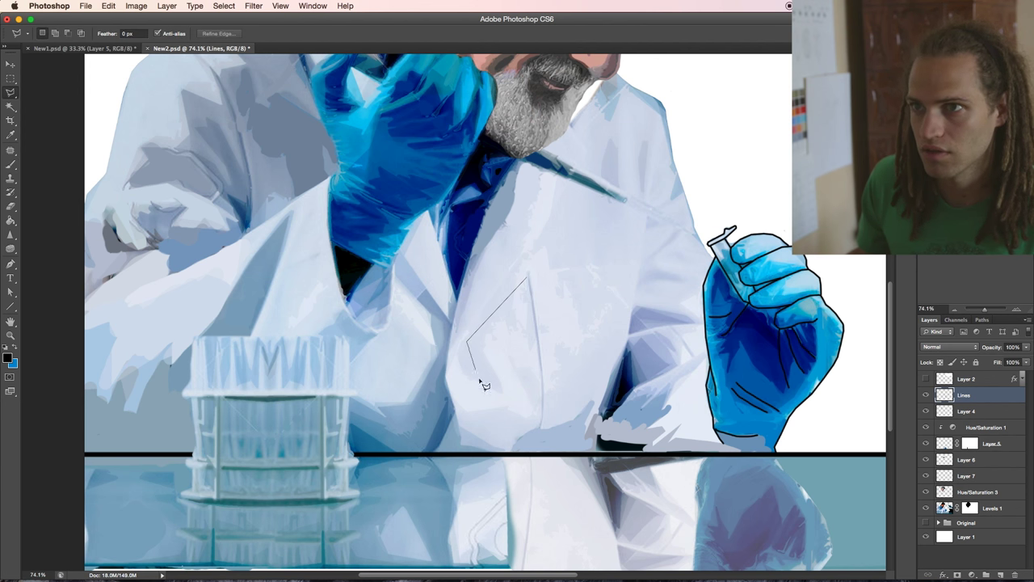
click(481, 381)
click(528, 316)
click(614, 335)
click(616, 299)
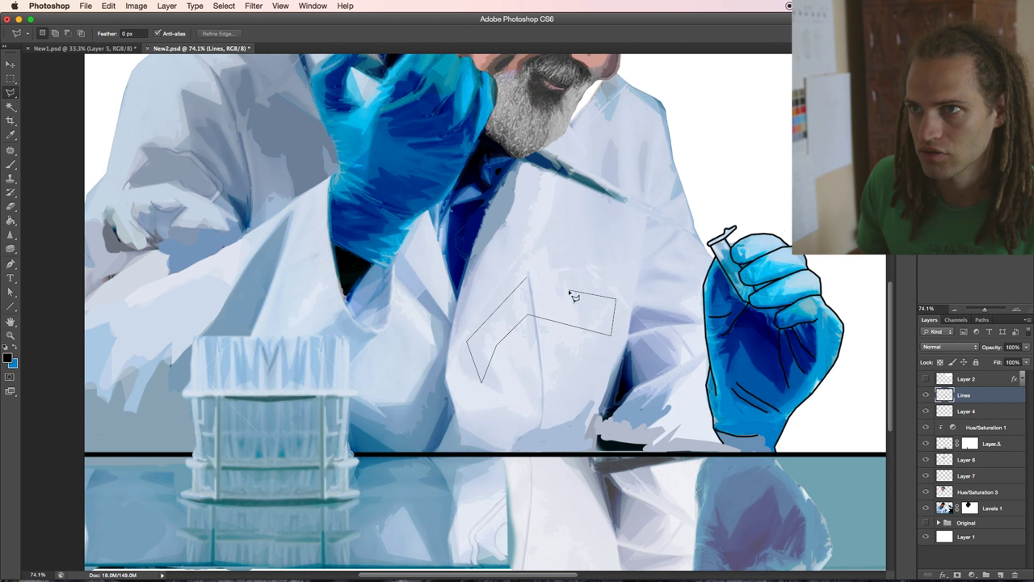
click(569, 290)
click(546, 249)
click(542, 279)
click(535, 192)
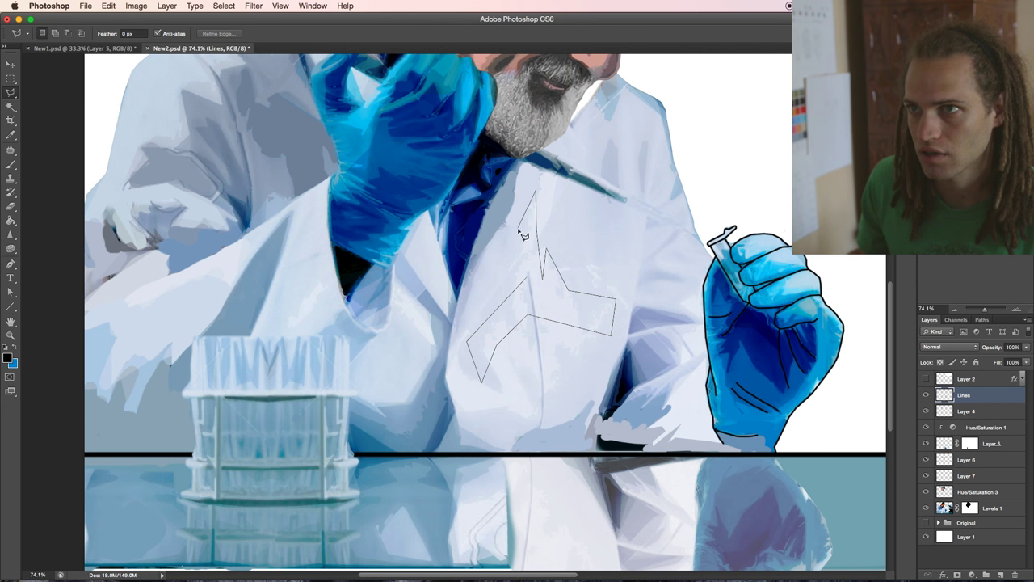
click(527, 277)
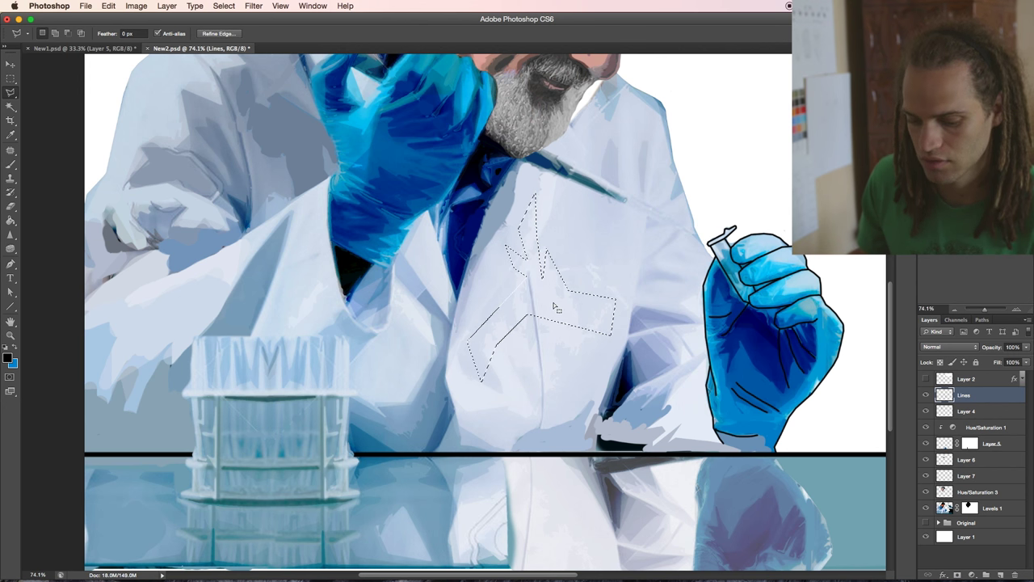
key(b)
mouse_move(508, 291)
mouse_down()
mouse_move(538, 294)
mouse_move(509, 323)
mouse_move(492, 323)
mouse_move(595, 350)
mouse_move(618, 342)
mouse_up()
key(Delete)
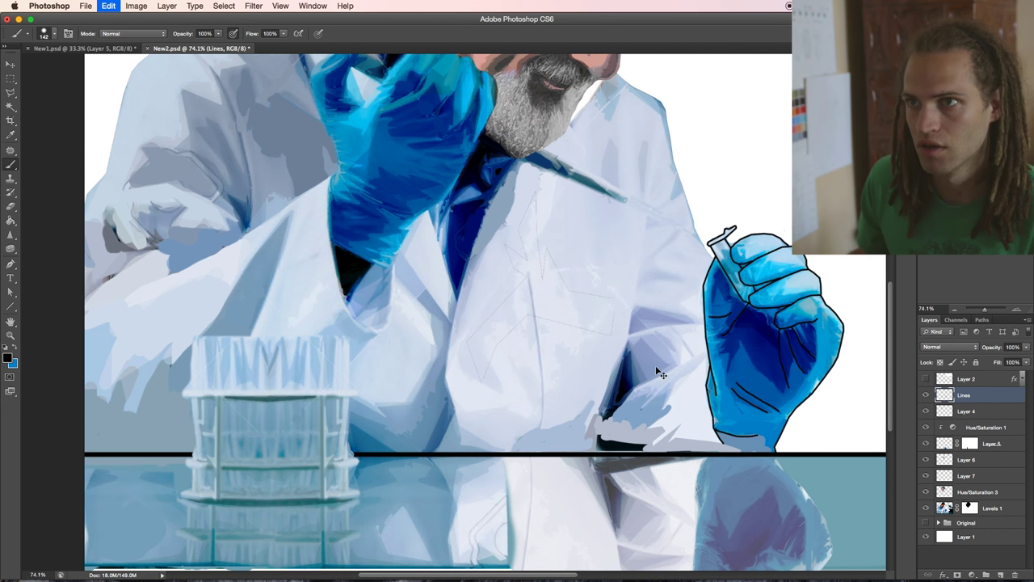
key(ctrl+z)
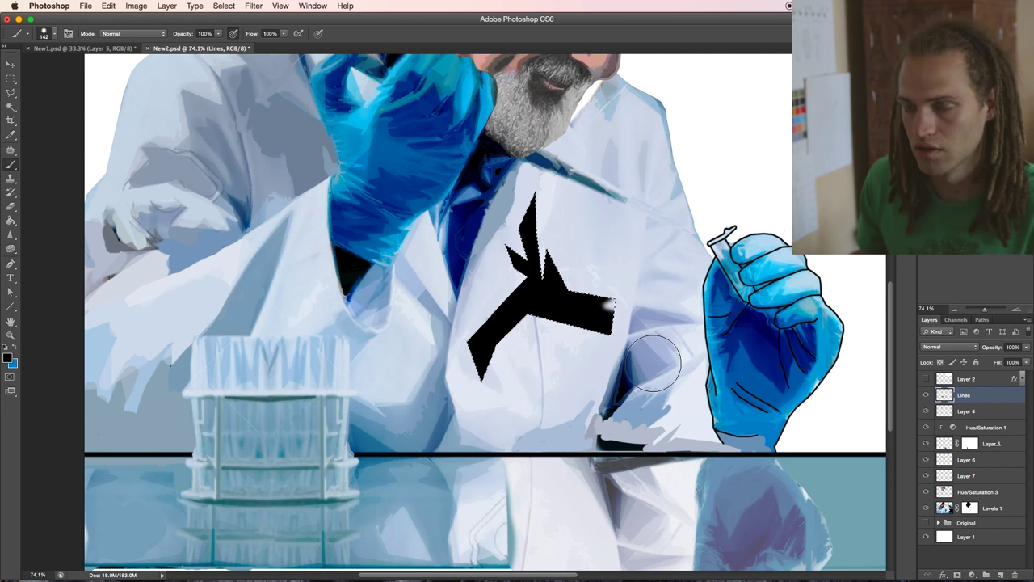
key(Delete)
key(ctrl+d)
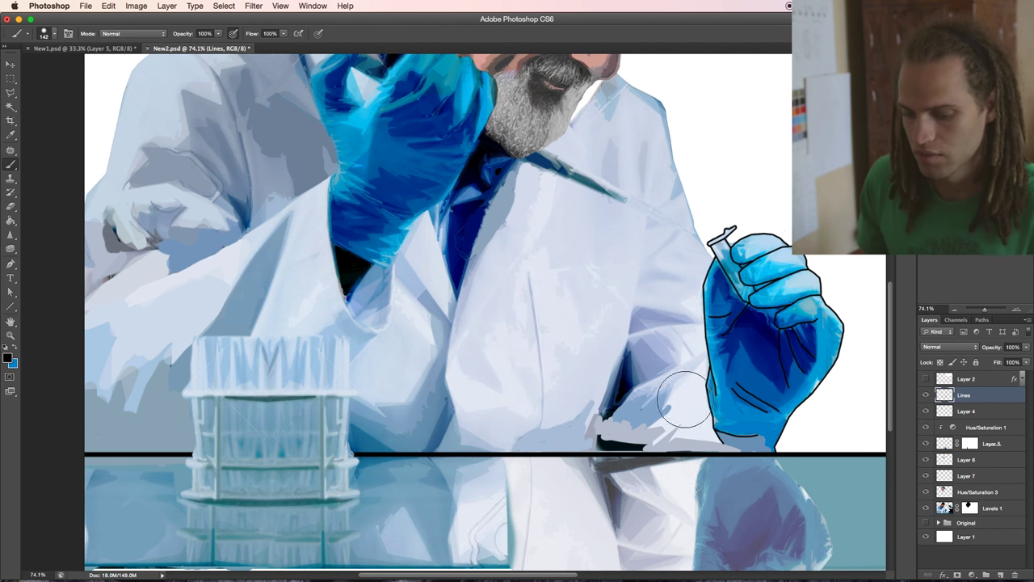
scroll(691, 404, down, 1)
- Alt-drag the brush down to a few pixels wide, viewing at about 200%
scroll(691, 404, up, 2)
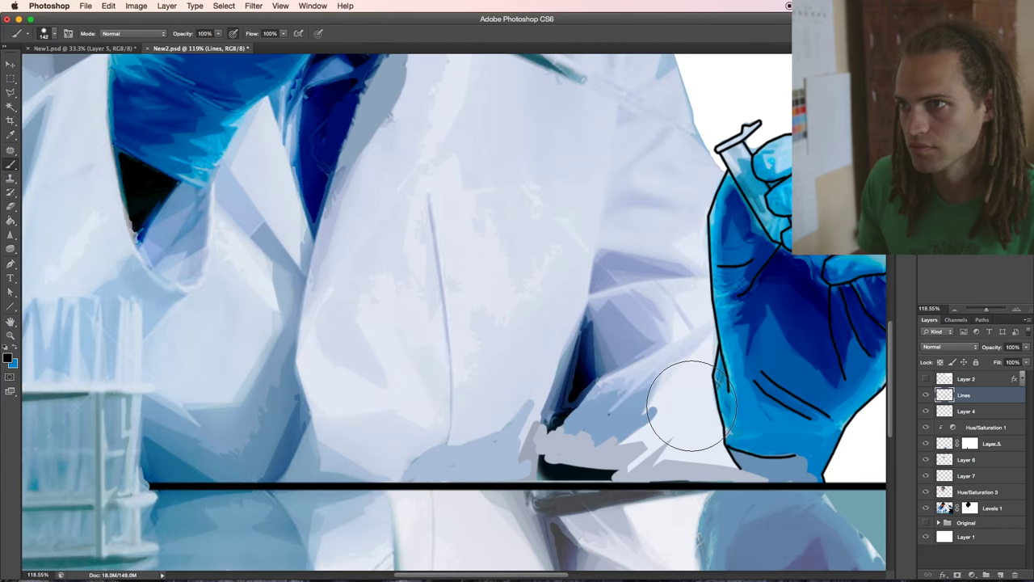
scroll(692, 402, up, 2)
scroll(695, 400, up, 2)
scroll(695, 400, up, 2)
scroll(596, 342, up, 2)
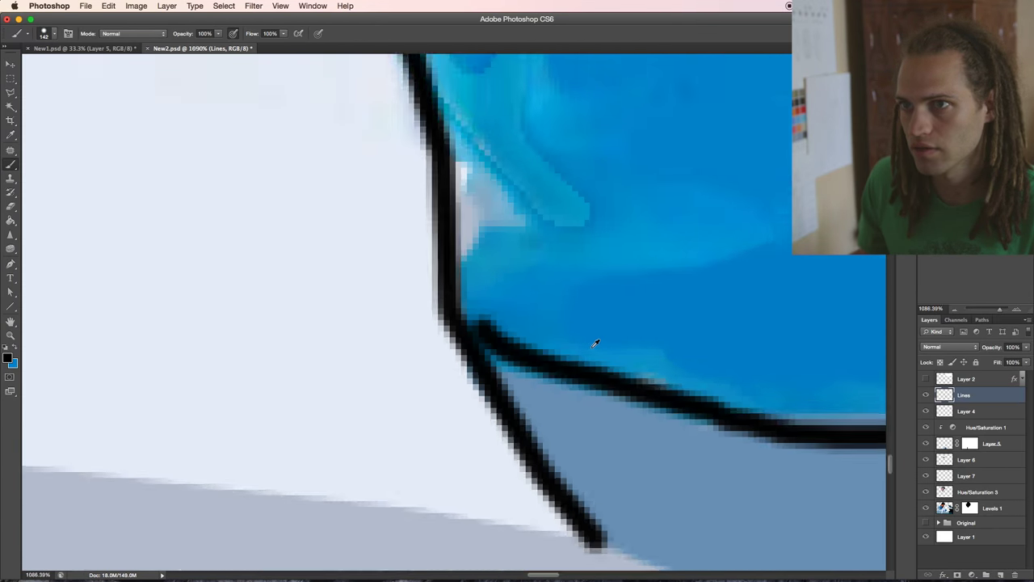
drag(489, 370, 188, 311)
drag(533, 331, 551, 341)
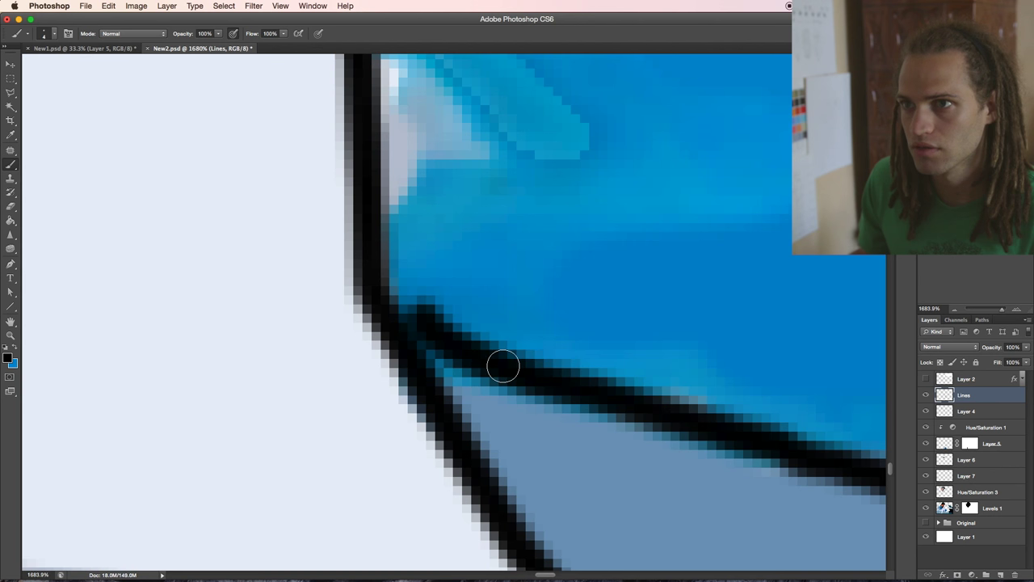
scroll(386, 363, down, 3)
scroll(386, 364, down, 2)
scroll(376, 341, down, 2)
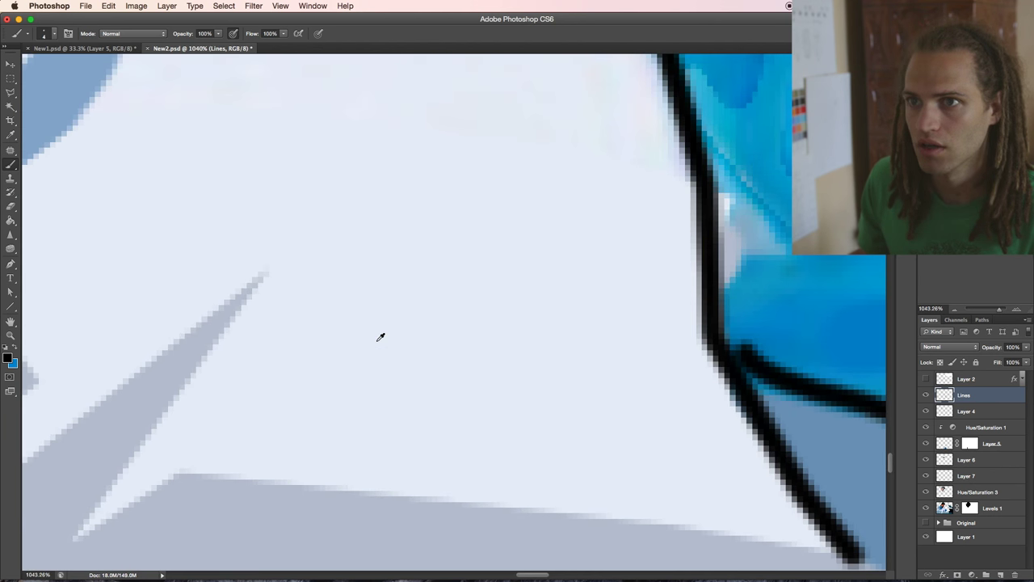
scroll(379, 336, down, 1)
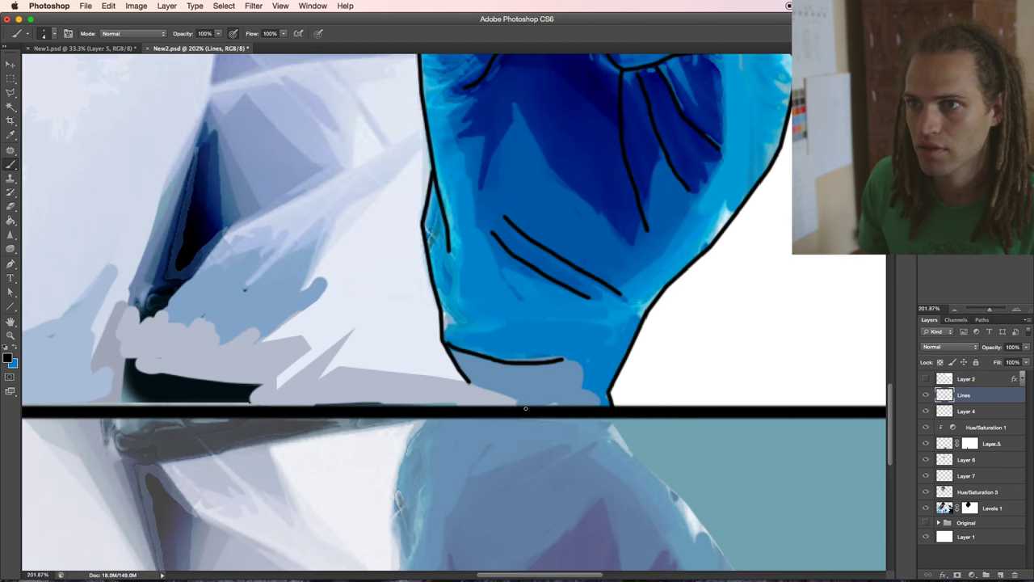
- Ink the sleeve's lower edge beside the glove, the cuff top and several fold lines
drag(474, 390, 521, 404)
drag(357, 369, 469, 383)
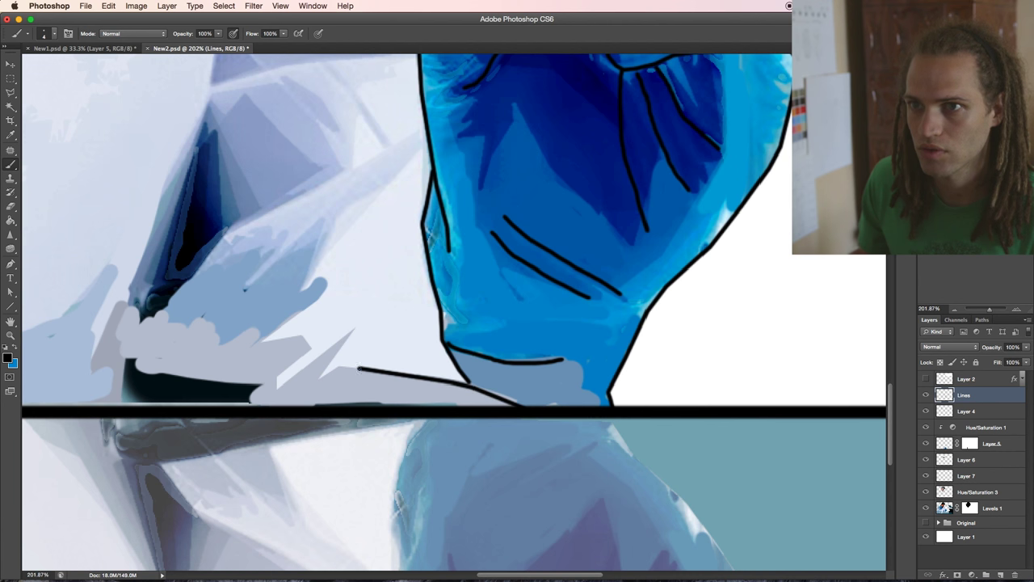
drag(327, 377, 343, 369)
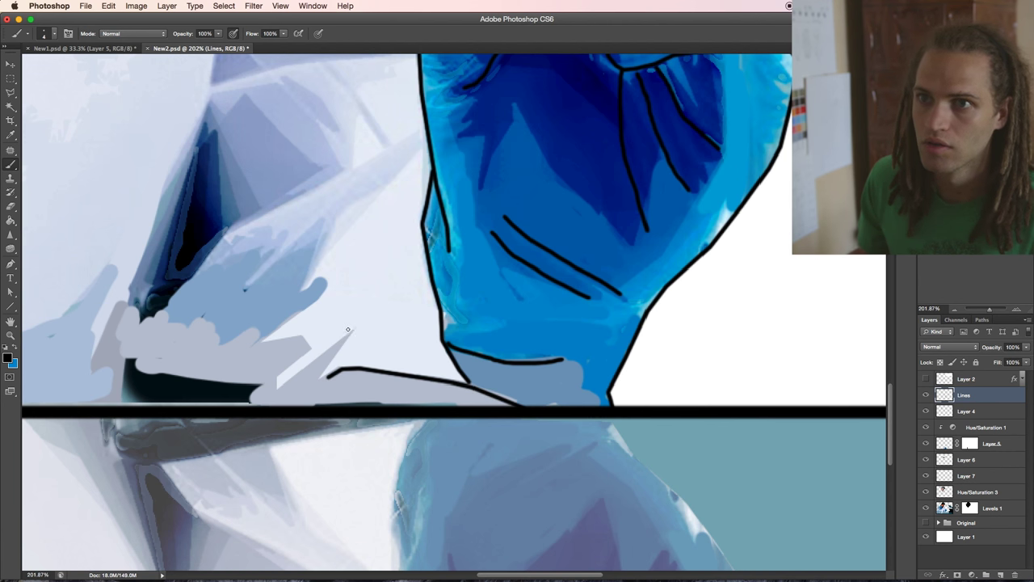
drag(353, 329, 268, 396)
scroll(610, 185, left, 10)
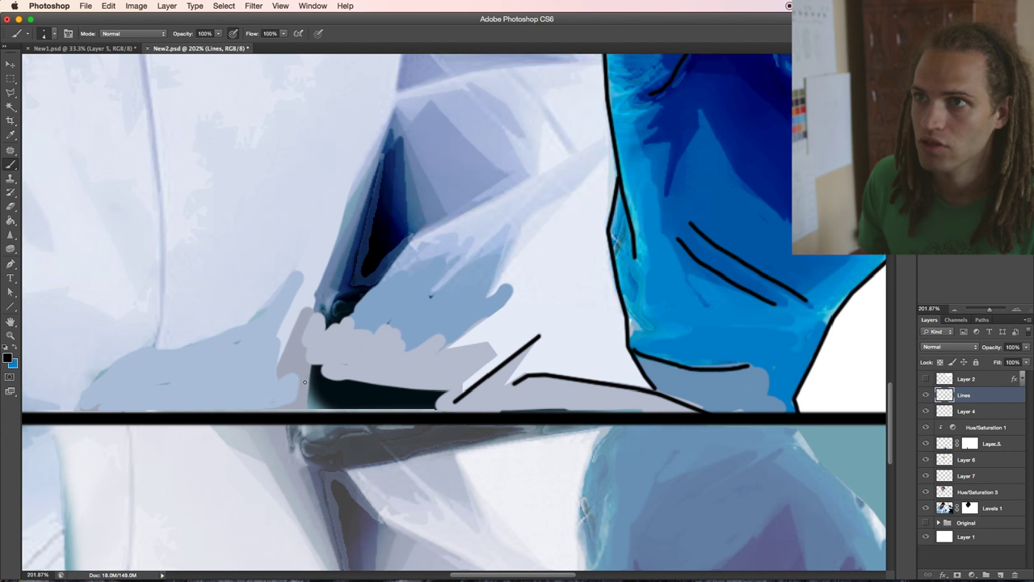
scroll(610, 185, up, 4)
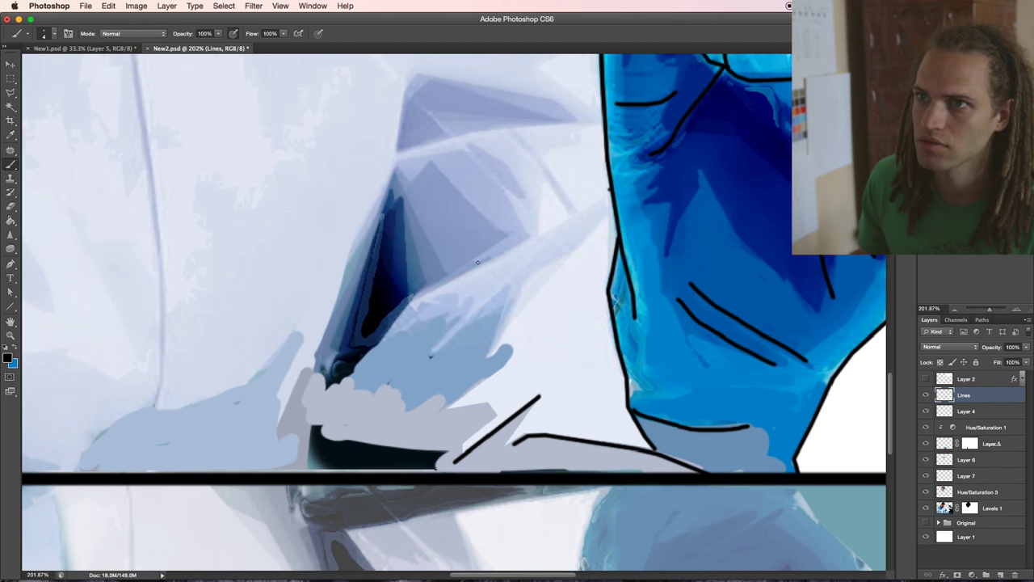
drag(611, 189, 477, 260)
shift+click(409, 299)
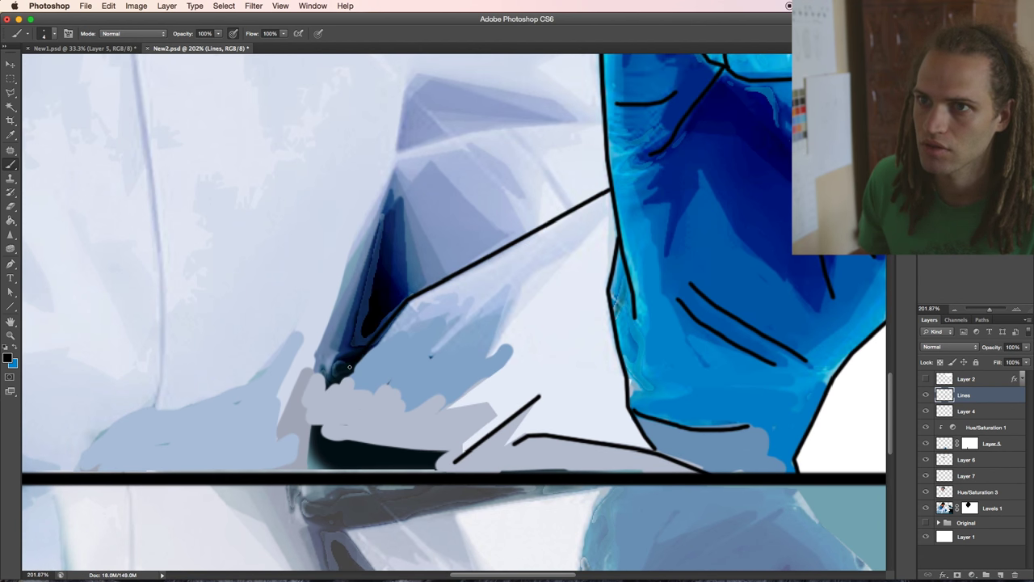
drag(514, 277, 341, 410)
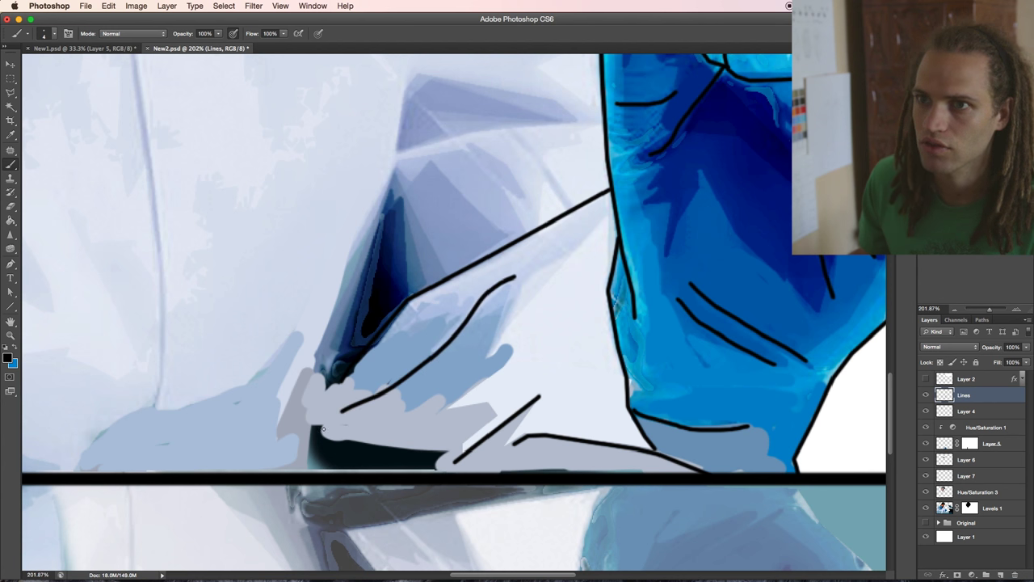
- Draw a straight black line down the sleeve's left edge to the image bottom
click(392, 173)
shift+click(345, 271)
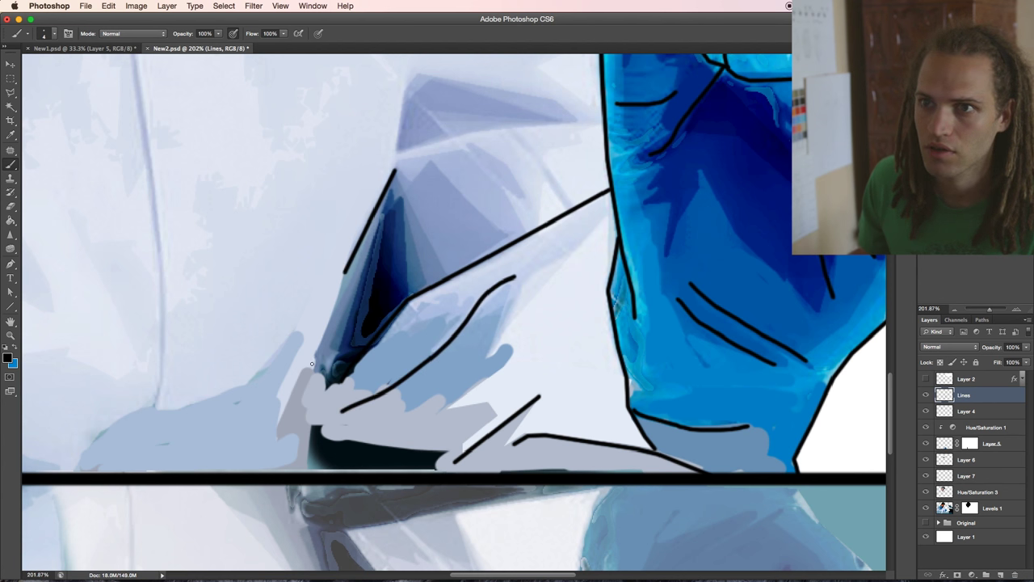
shift+click(311, 363)
shift+click(298, 443)
shift+click(296, 475)
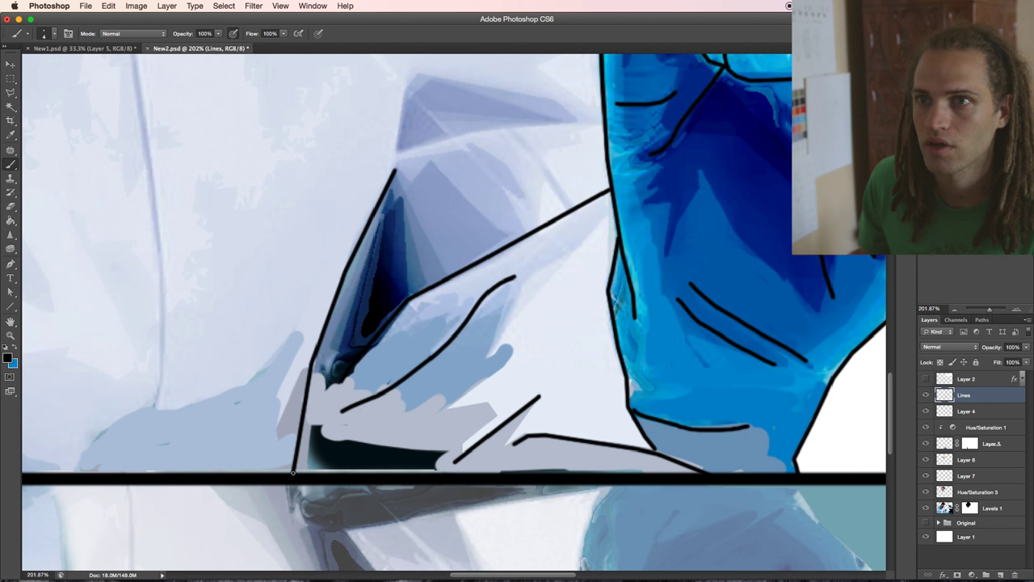
scroll(334, 362, up, 3)
scroll(353, 358, up, 5)
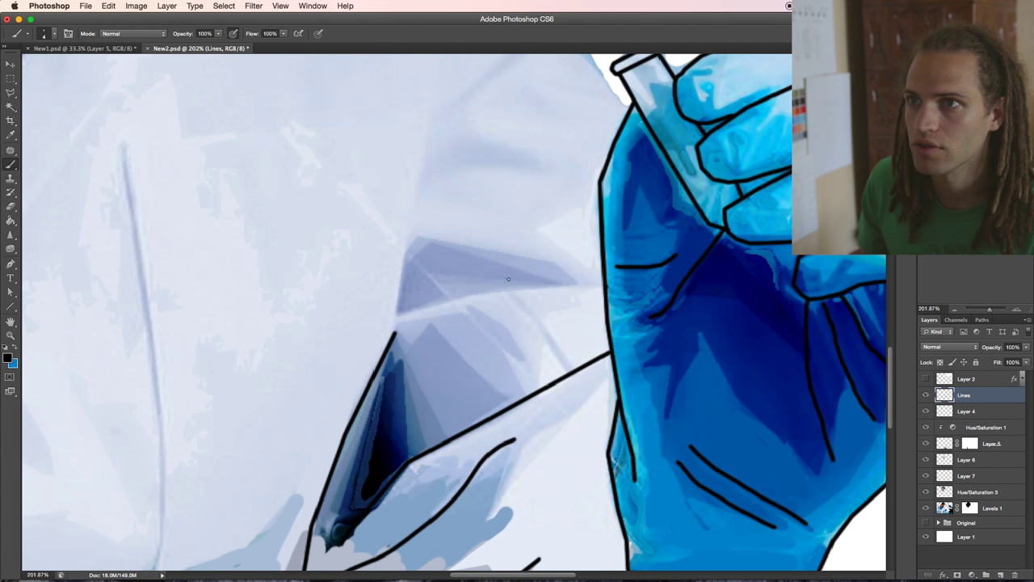
- Outline the sleeve cuff edge beside the glove and carry the line up and around the sleeve fold
click(604, 286)
shift+click(507, 290)
shift+click(434, 308)
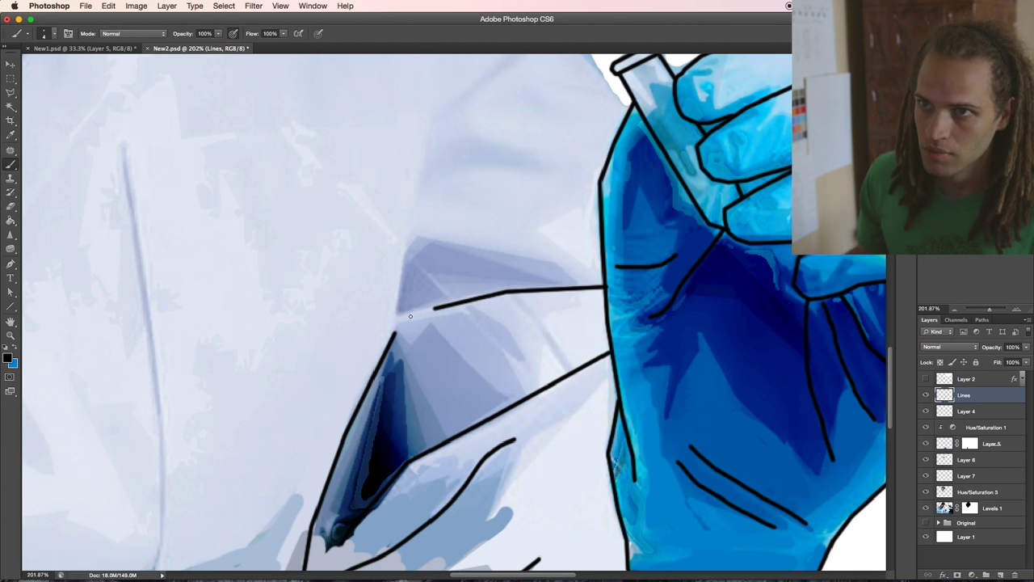
shift+click(398, 314)
shift+click(394, 333)
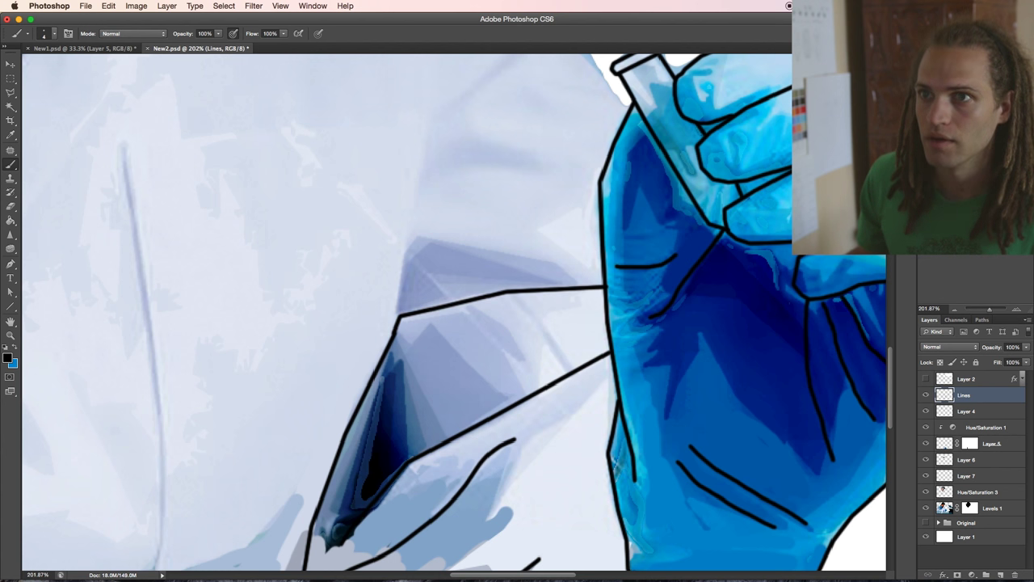
shift+click(399, 290)
shift+click(407, 242)
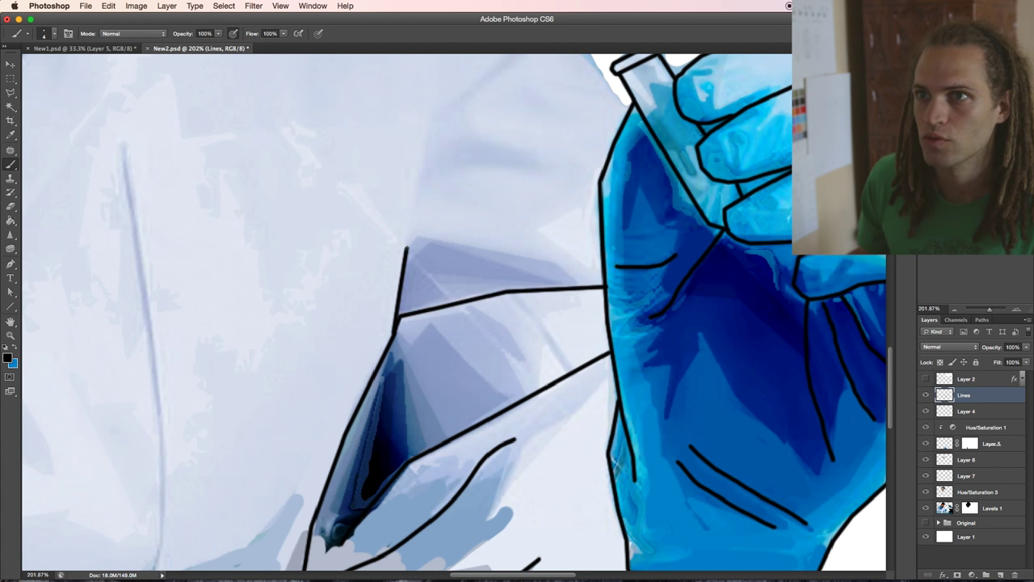
shift+click(479, 245)
shift+click(539, 260)
- Draw two curved fold lines rising above the cuff
scroll(472, 250, up, 5)
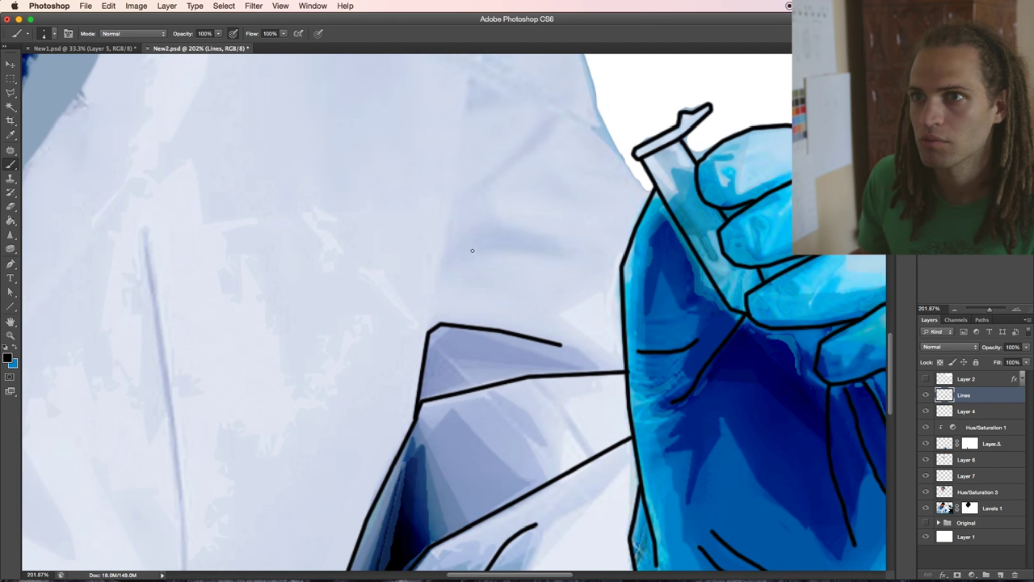
drag(430, 316, 531, 242)
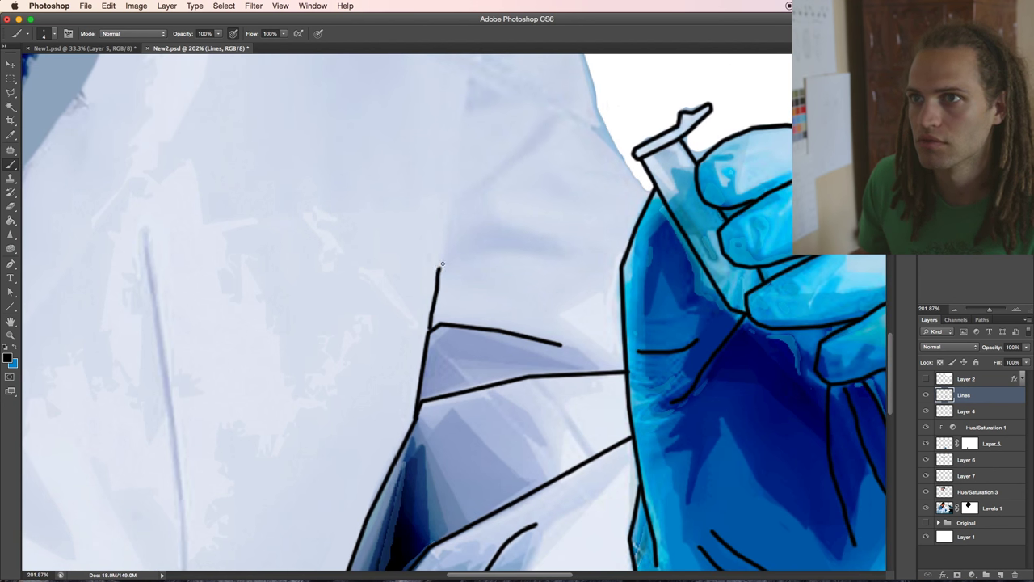
scroll(501, 274, up, 3)
scroll(480, 316, up, 4)
scroll(480, 316, up, 1)
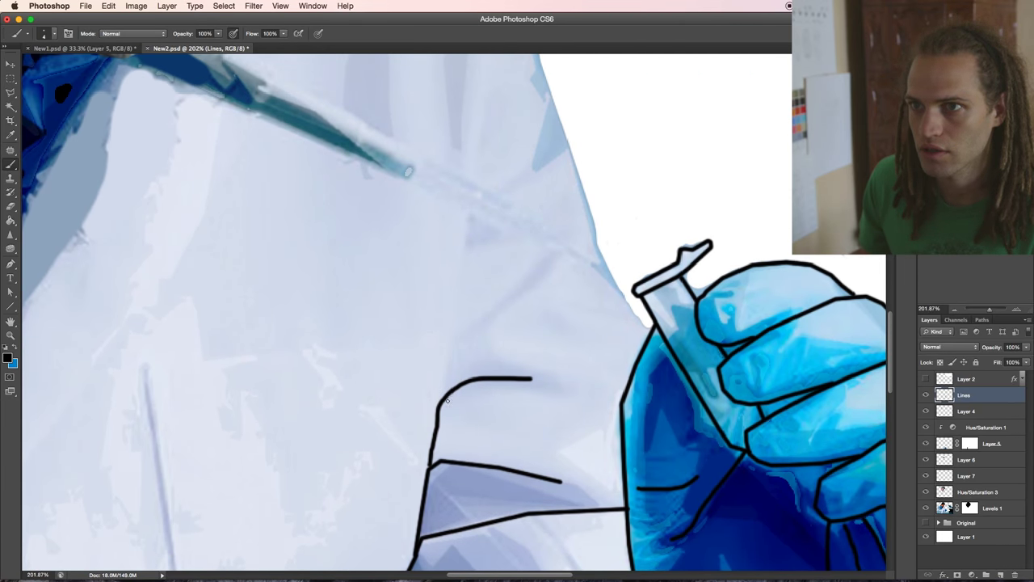
drag(443, 397, 528, 286)
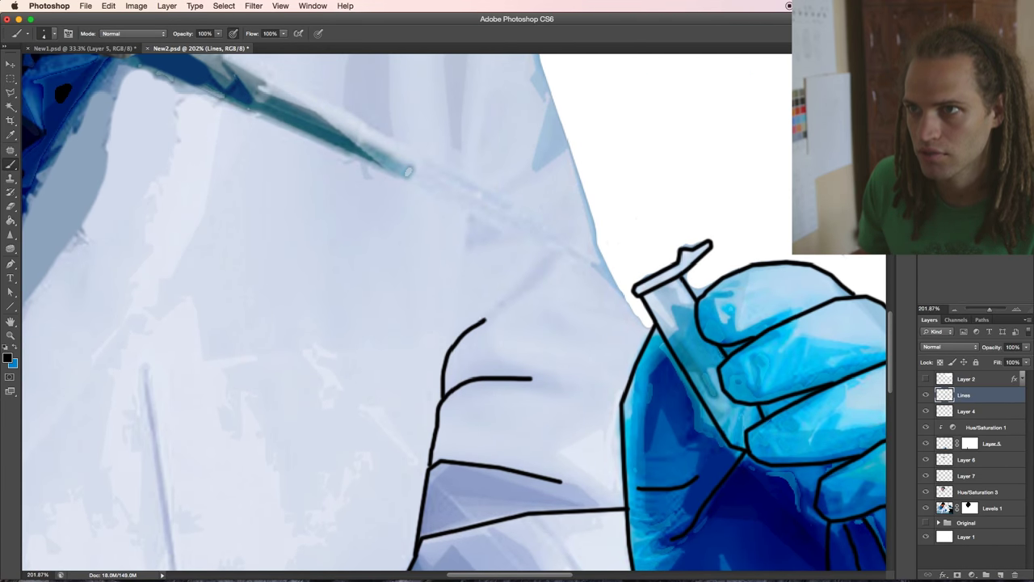
scroll(572, 320, up, 3)
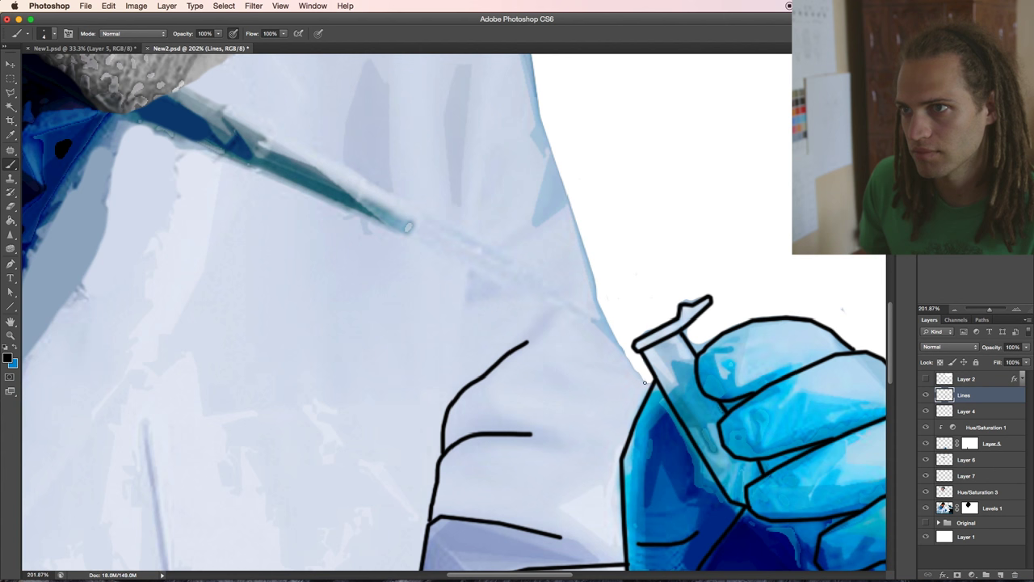
- Draw the curved sleeve edge from the test tube and start the vertical sleeve crease
mouse_move(650, 387)
mouse_down()
mouse_move(516, 289)
mouse_move(462, 386)
mouse_up()
scroll(464, 349, up, 3)
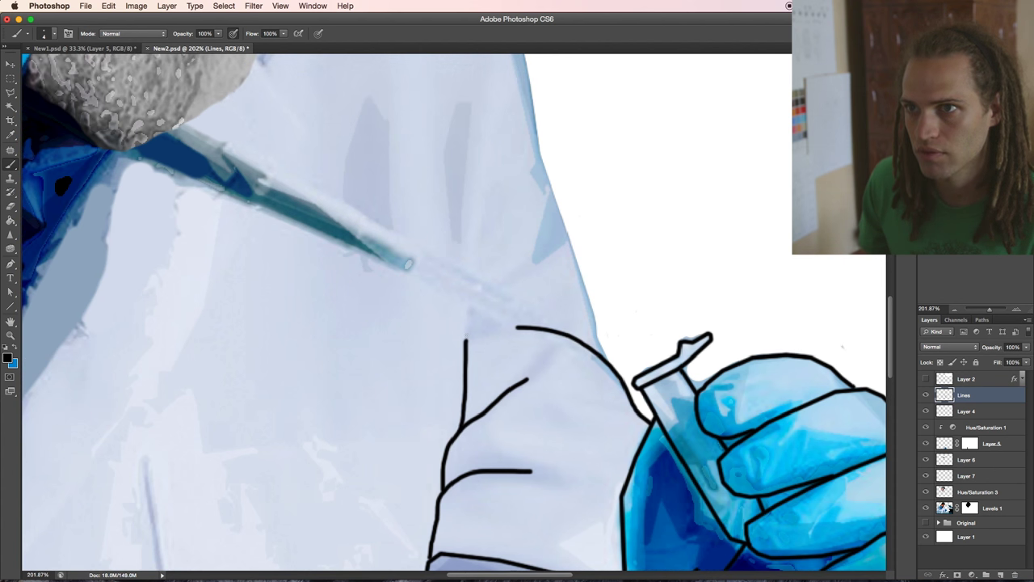
shift+click(466, 317)
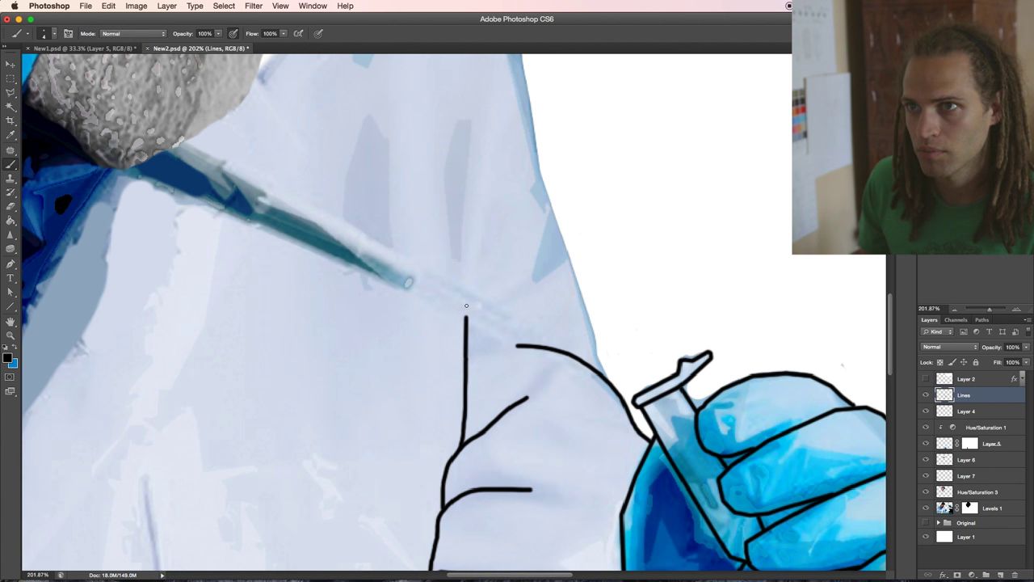
scroll(464, 285, up, 4)
- Extend the vertical crease higher and begin the sleeve's outer edge line down to the curve
shift+click(472, 252)
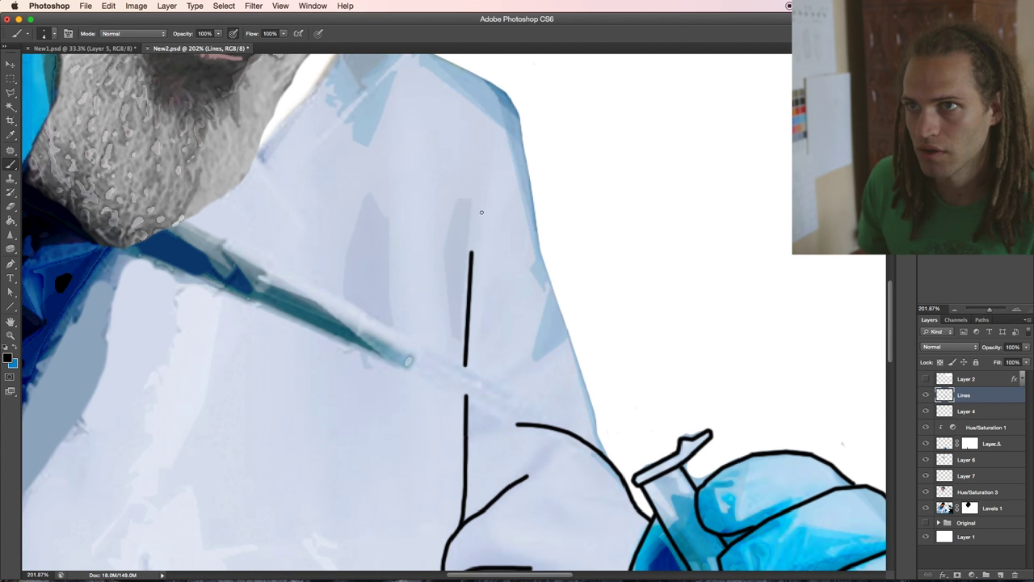
shift+click(477, 198)
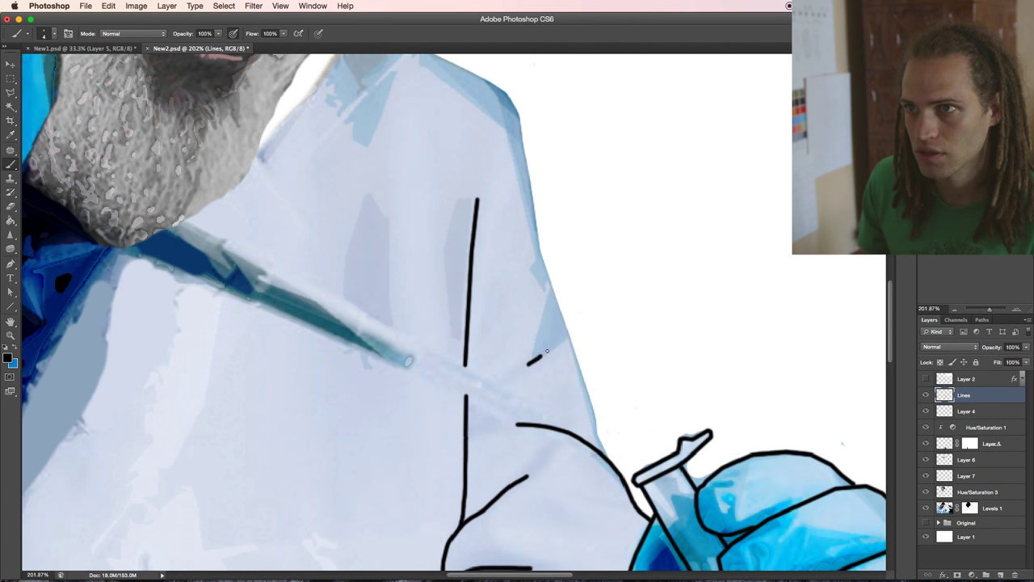
shift+click(592, 408)
shift+click(596, 436)
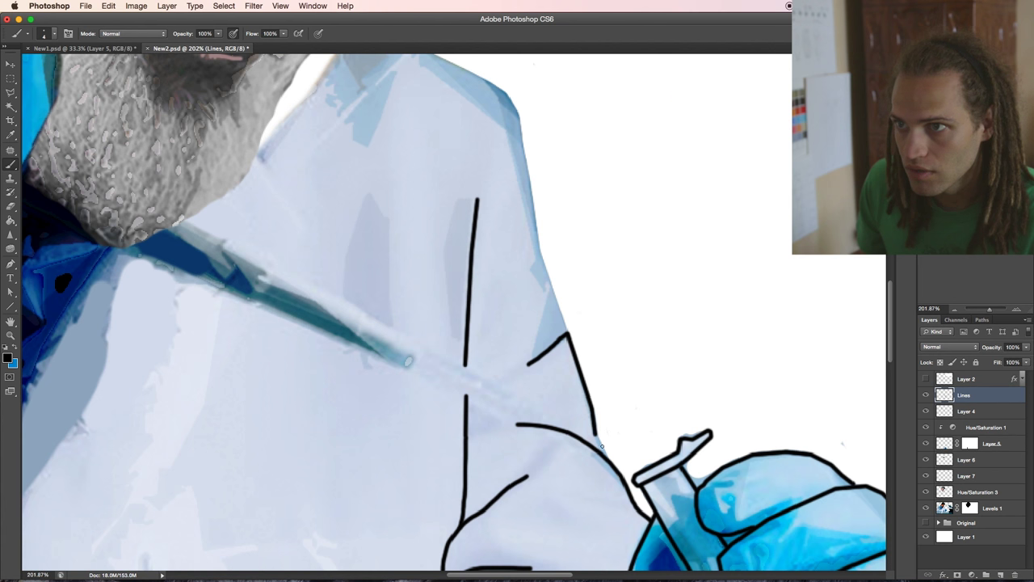
scroll(576, 390, up, 3)
scroll(576, 390, up, 2)
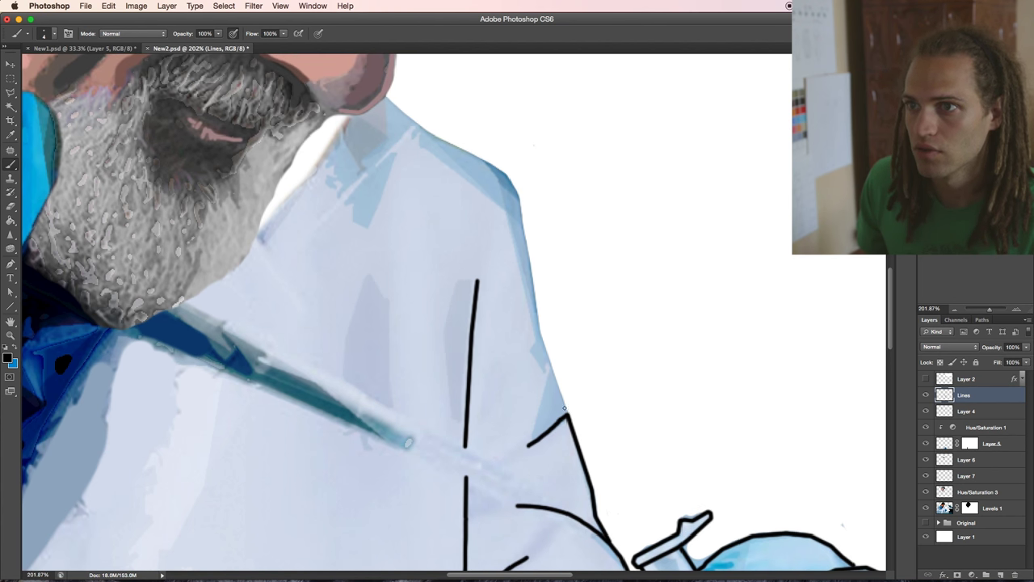
- Trace the outer sleeve edge upward and along the shoulder to the beard
shift+click(540, 338)
scroll(540, 338, up, 3)
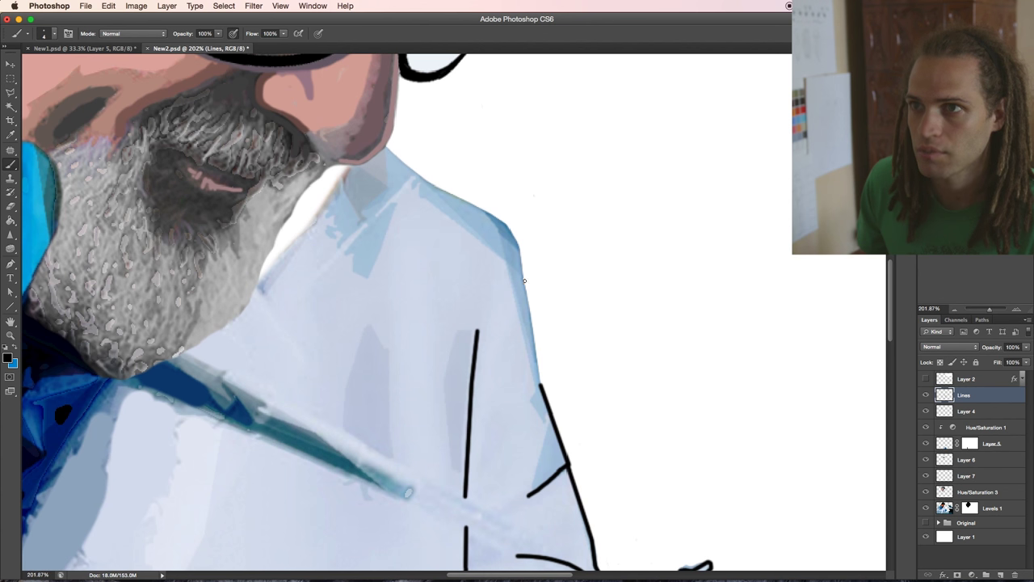
shift+click(524, 280)
shift+click(519, 240)
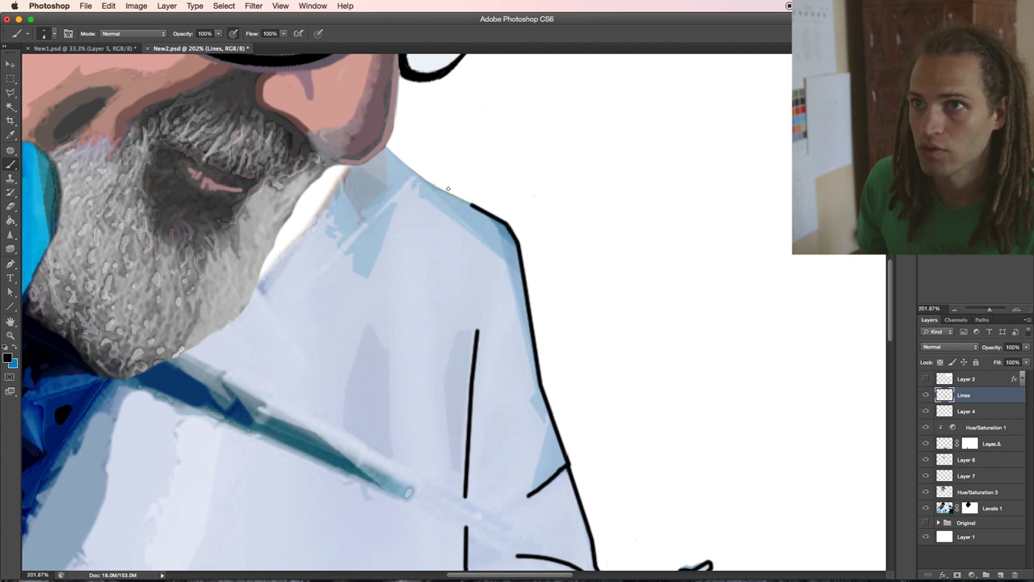
shift+click(388, 148)
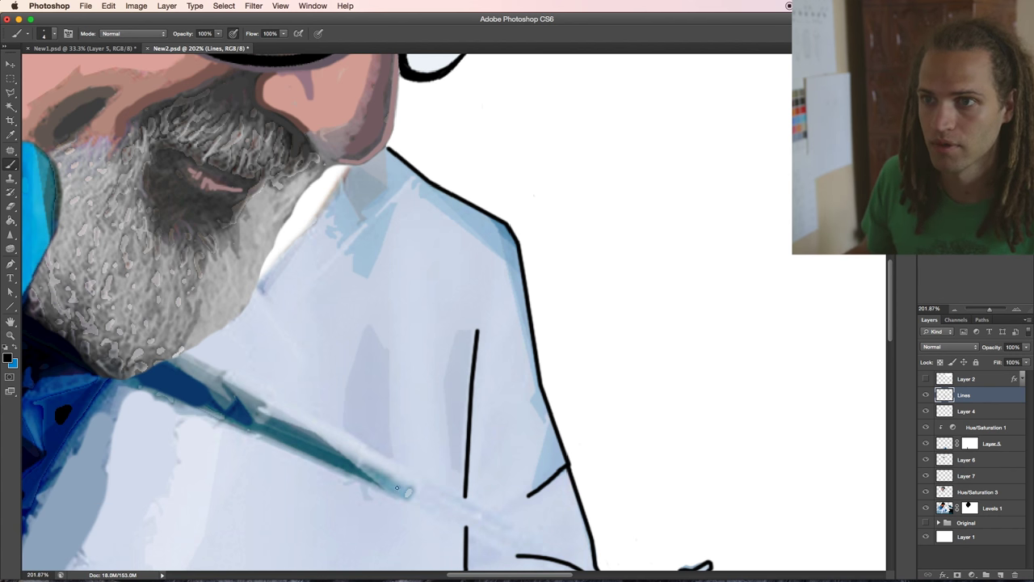
scroll(397, 487, down, 2)
scroll(453, 469, down, 2)
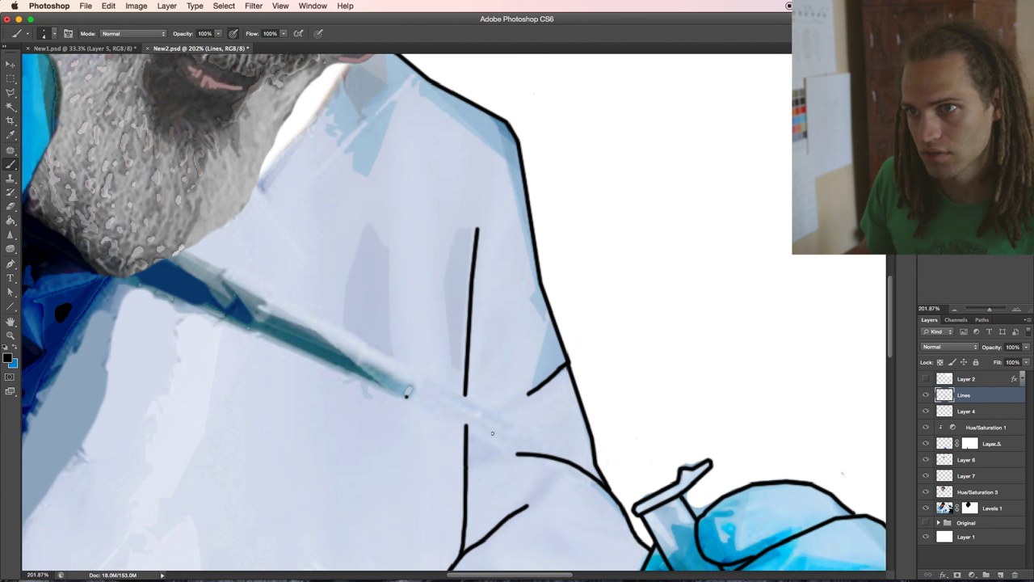
- Outline the pipette's pointed tip as a thin wedge and its collar
shift+click(510, 444)
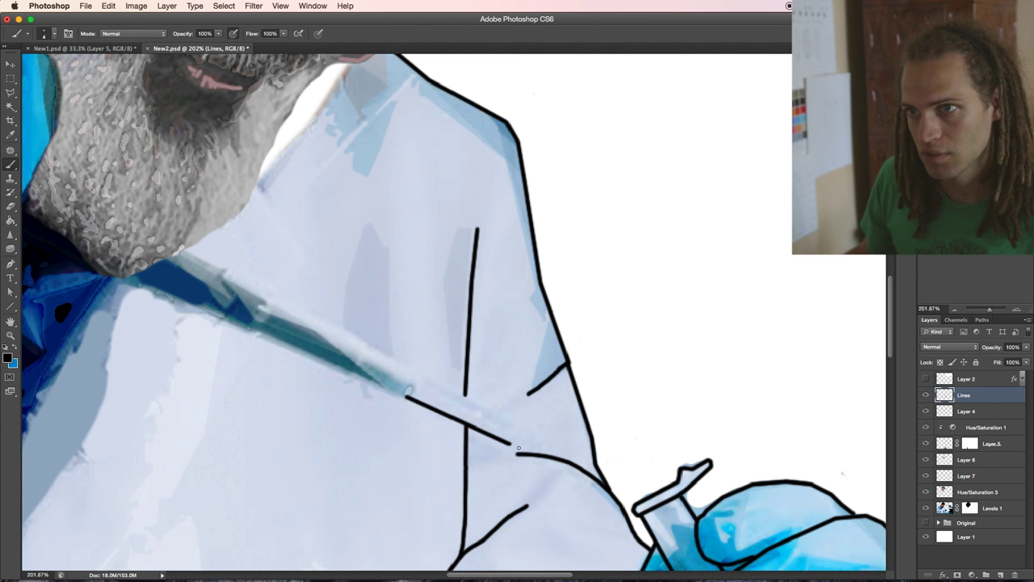
shift+click(415, 387)
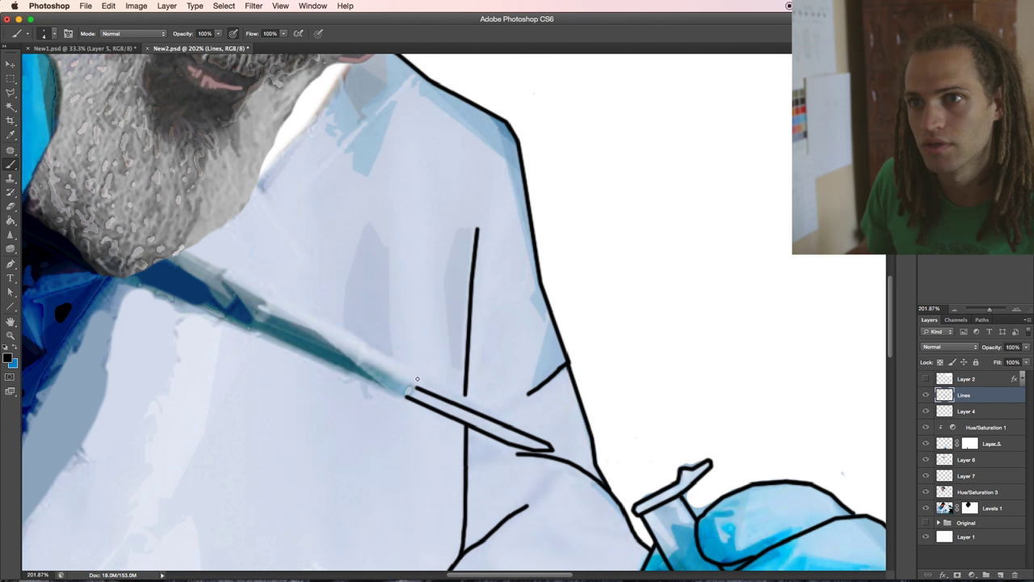
shift+click(367, 350)
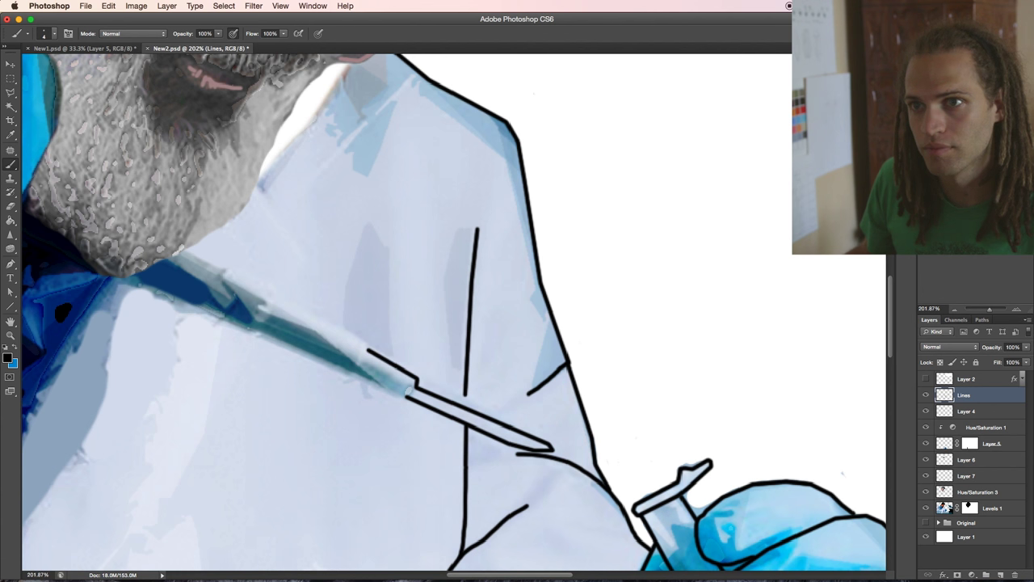
shift+click(353, 371)
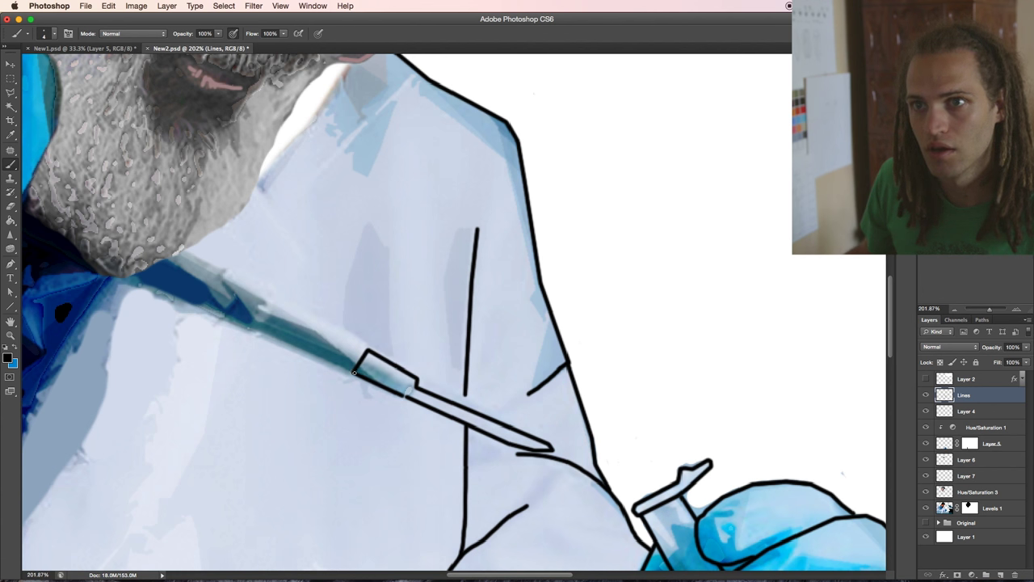
- Outline the pipette's lower and top edges up to the beard
shift+click(248, 331)
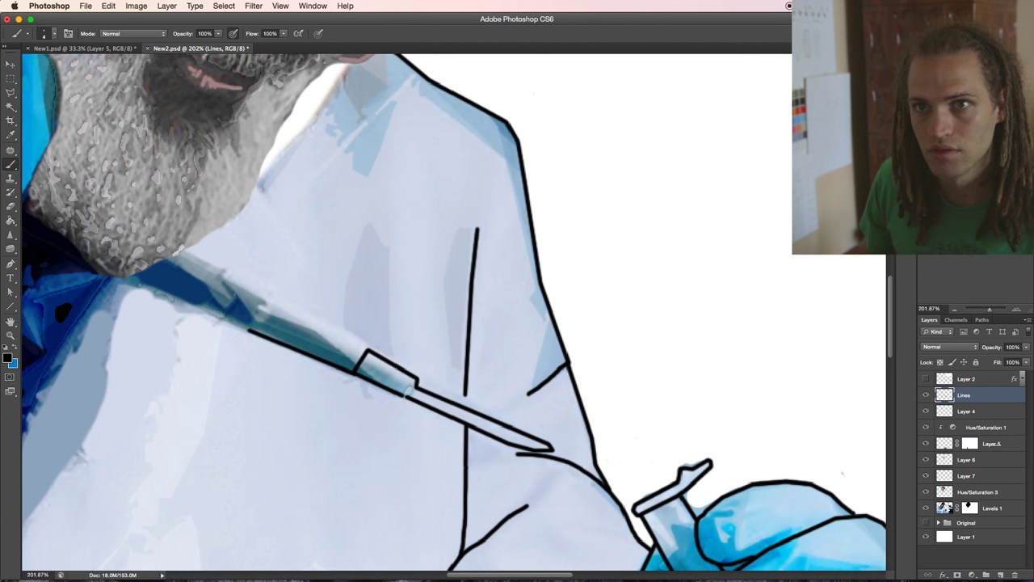
scroll(162, 307, up, 3)
scroll(161, 307, left, 2)
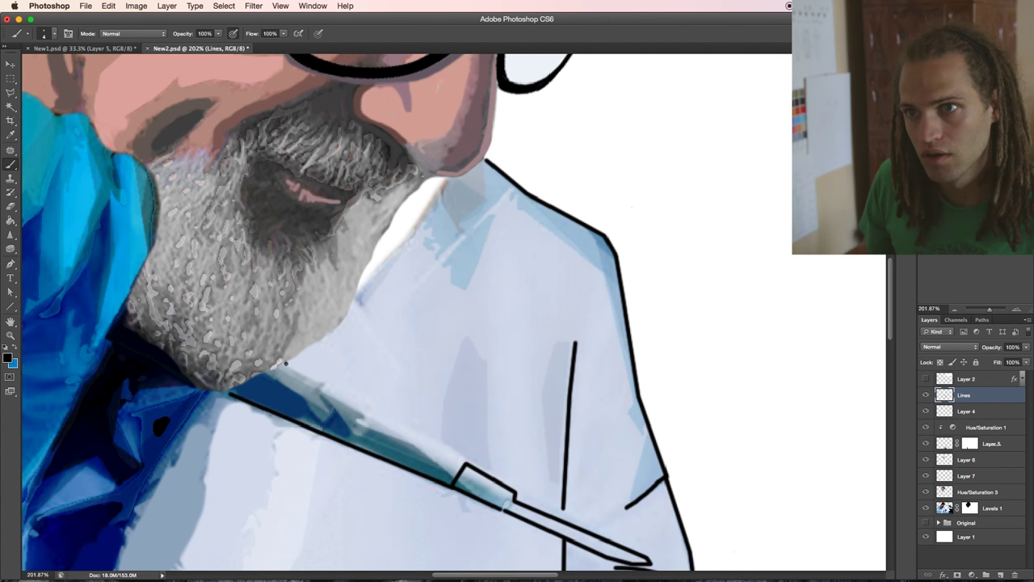
shift+click(462, 454)
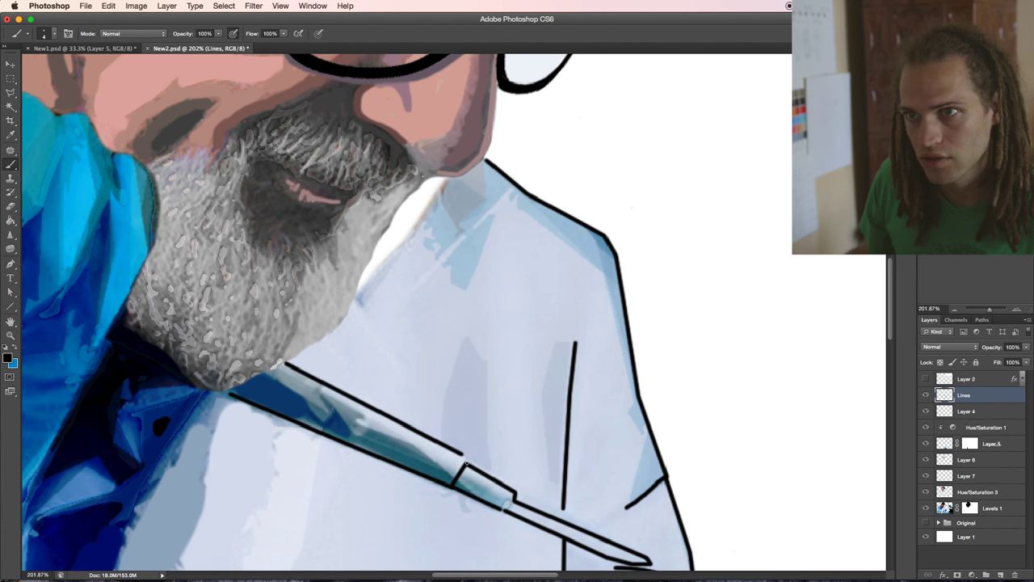
scroll(424, 371, left, 2)
scroll(423, 371, up, 1)
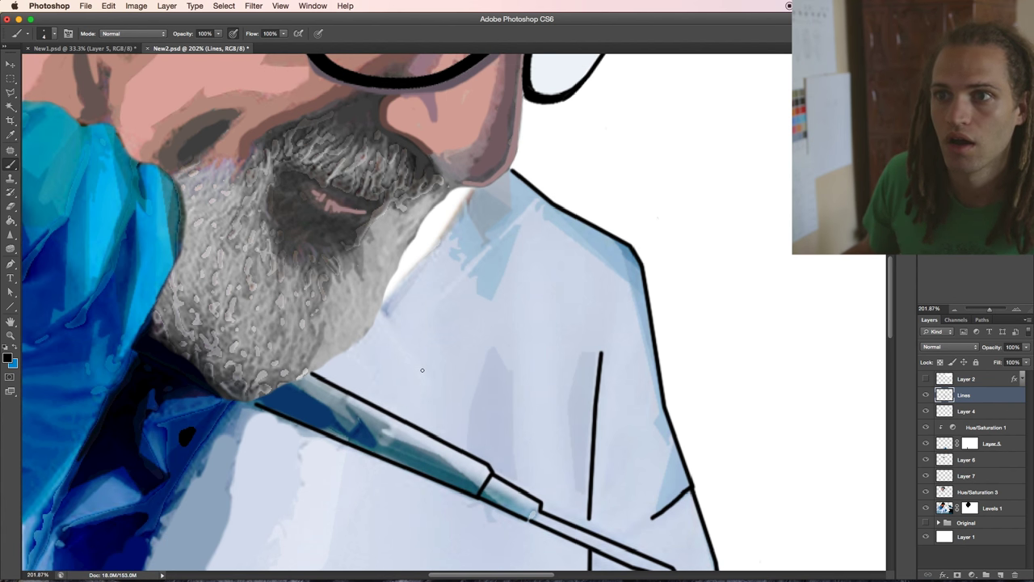